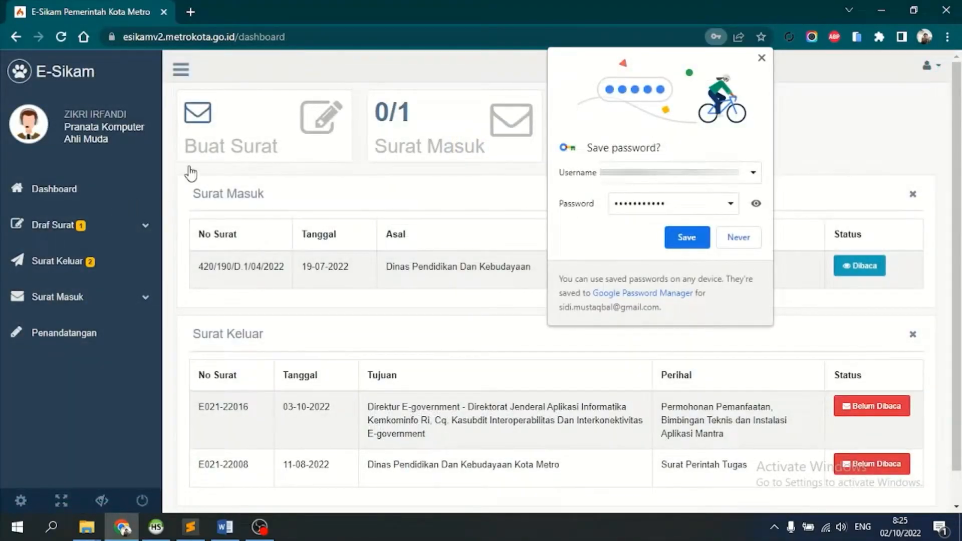
- Start a new draft letter form and change the Word letter's date to 4 Oktober 2022
left_click(113, 233)
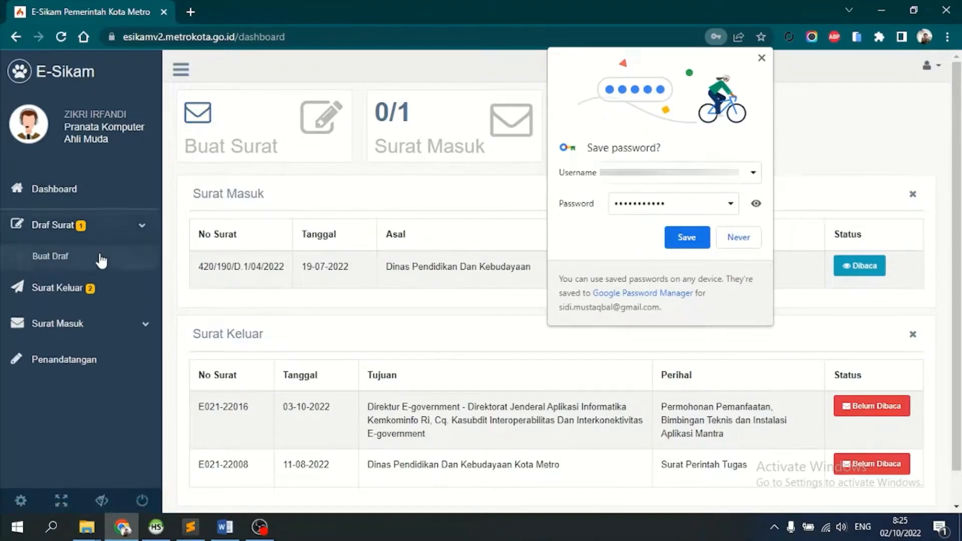
left_click(102, 260)
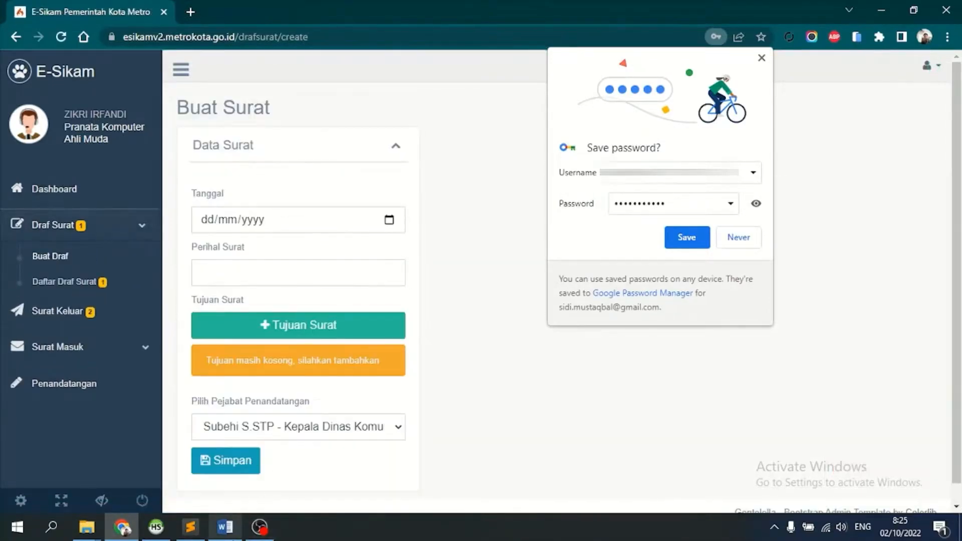
left_click(229, 532)
left_click(544, 245)
key("BackSpace")
key("BackSpace")
key("BackSpace")
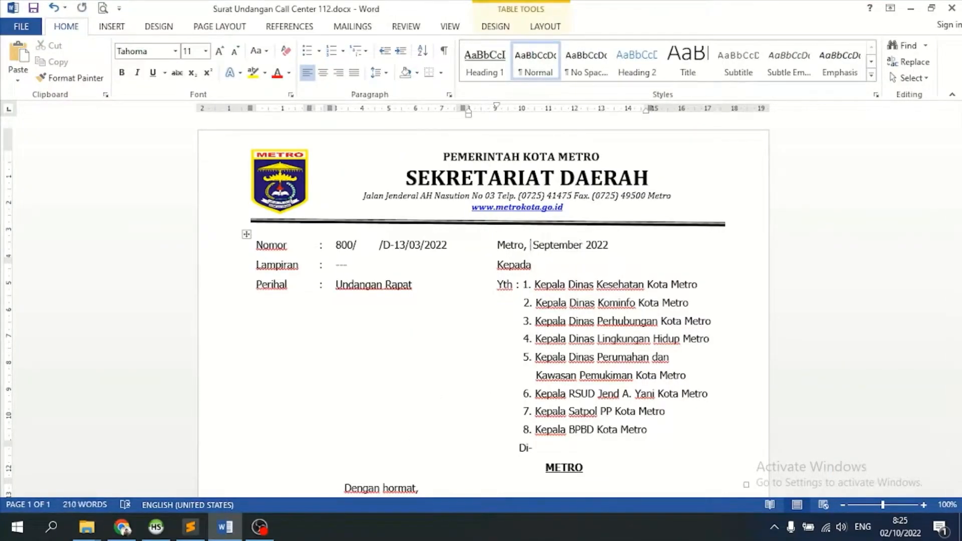
type("4")
double_click(545, 244)
type("Oktober")
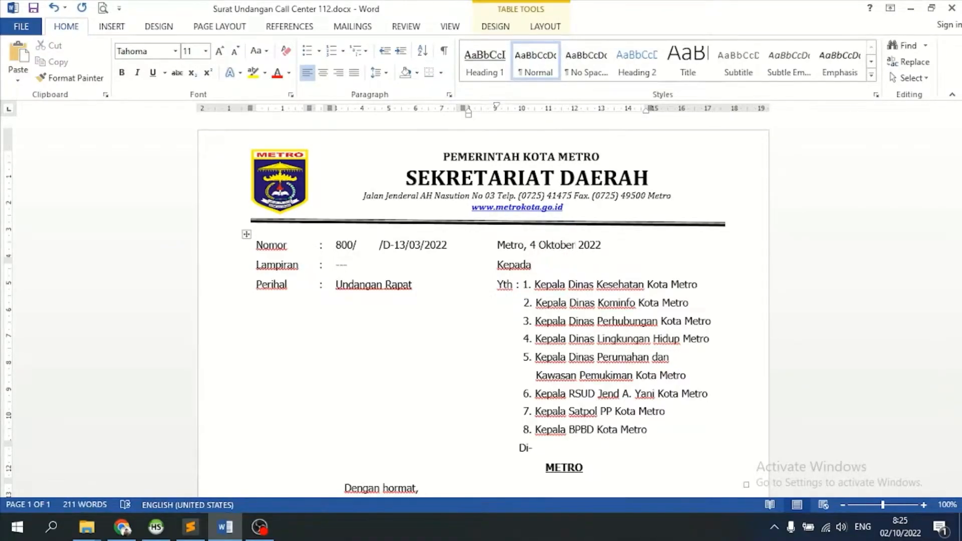
key("alt+Tab")
- Set the draft date to 04/10/2022, paste 'Undangan Rapat' from Word as subject, and open Tujuan Surat
left_click(389, 220)
left_click(249, 315)
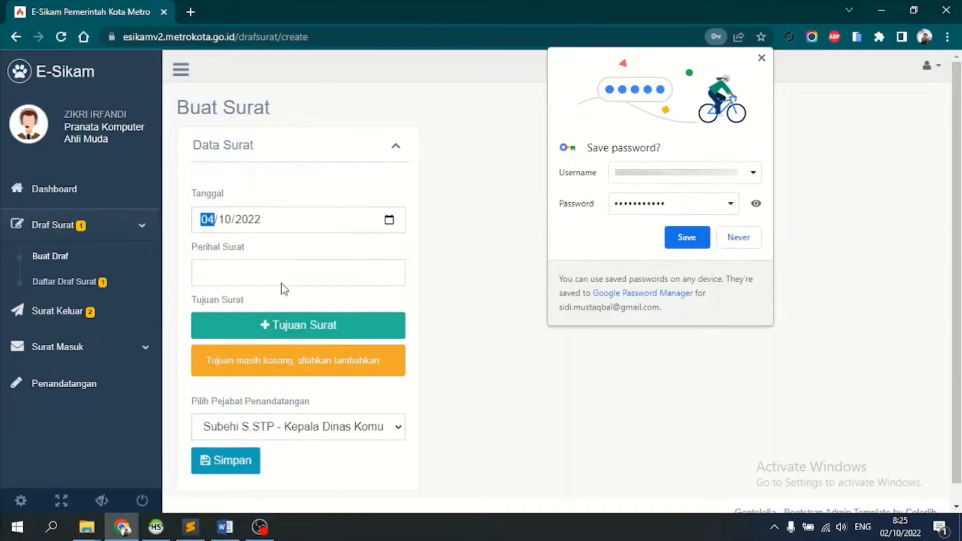
left_click(270, 262)
key("alt+Tab")
left_click(413, 289)
key("shift+Home")
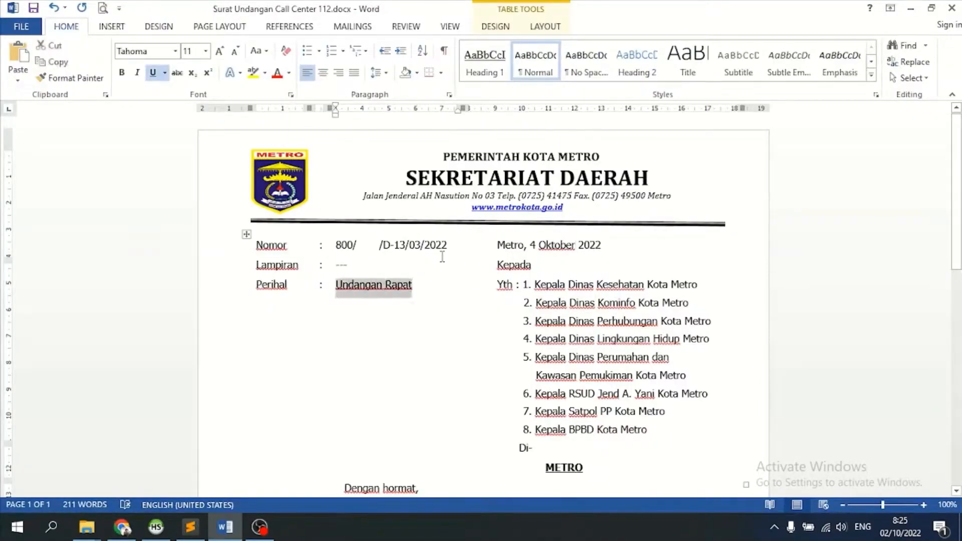
key("ctrl+c")
key("alt+Tab")
key("ctrl+v")
left_click(354, 330)
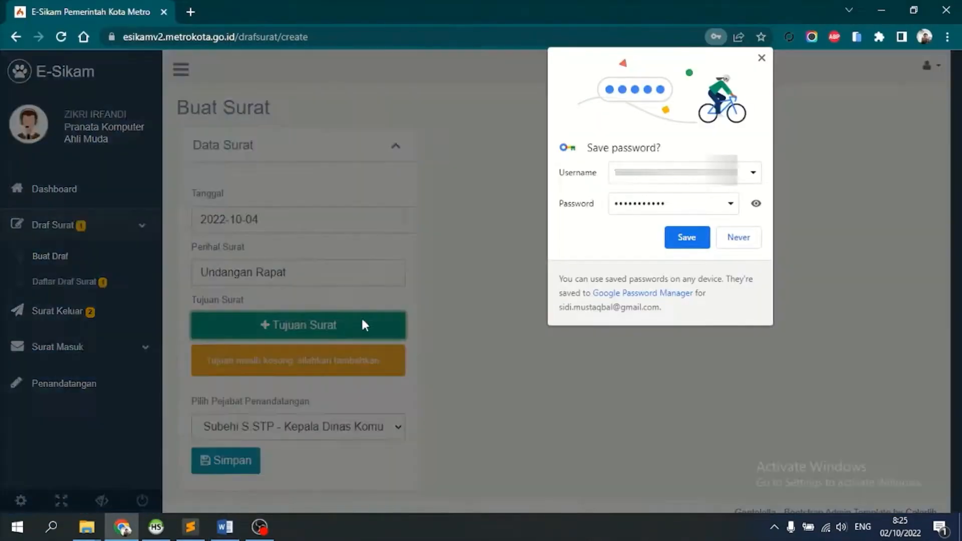
- Add Dinas Kesehatan, Komunikasi dan Informatika, Perhubungan and Lingkungan Hidup Kota Metro as recipients
key("alt+Tab")
key("alt+Tab")
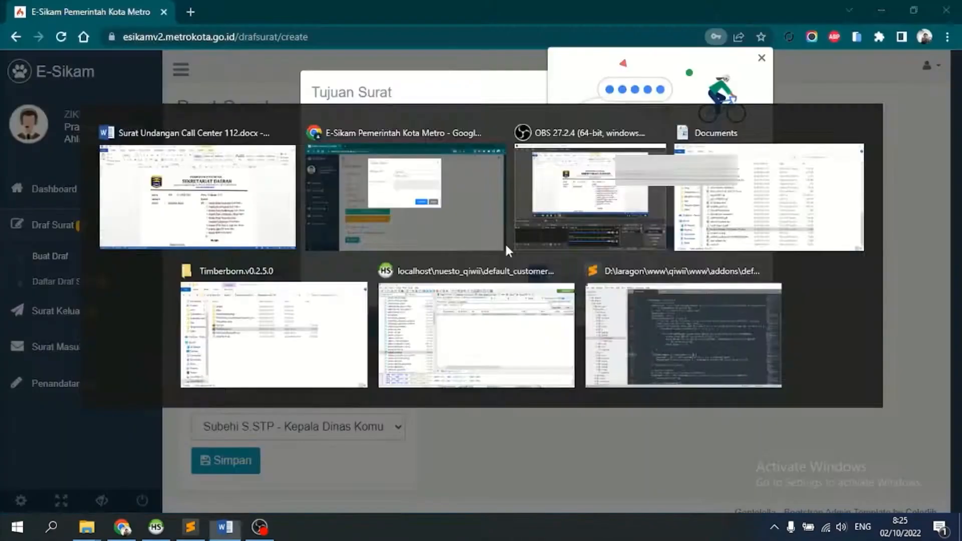
left_click(548, 135)
type("dinas kesehat")
key("Return")
type("komunik")
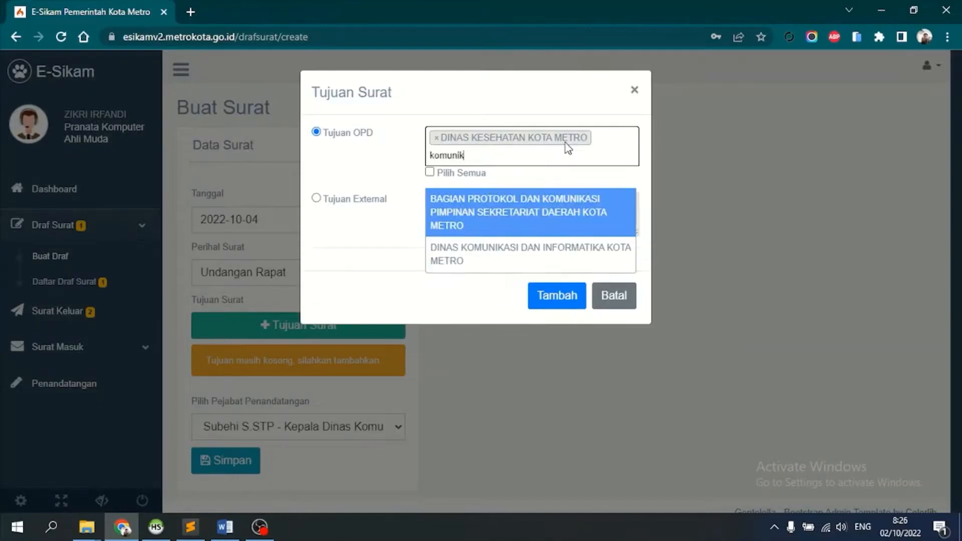
key("Return")
type("perhubu")
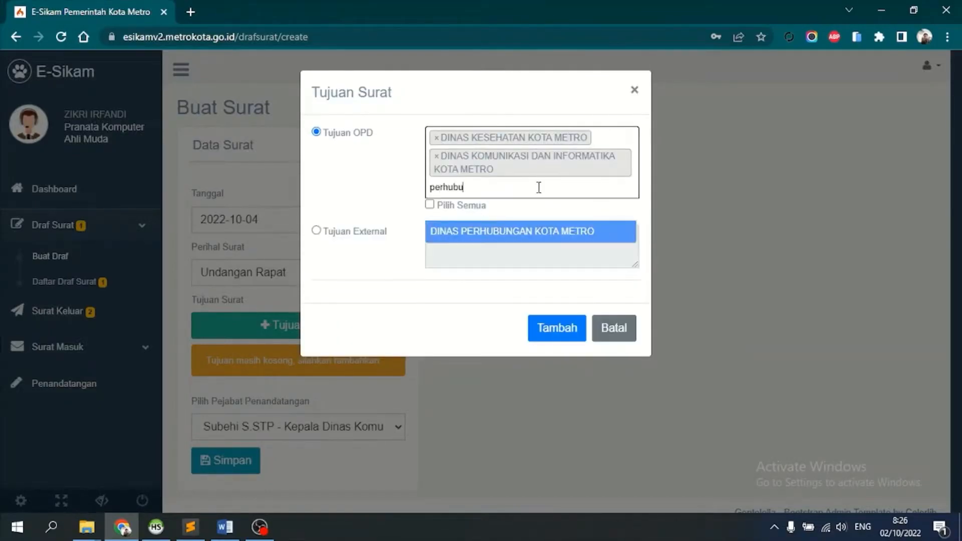
key("Return")
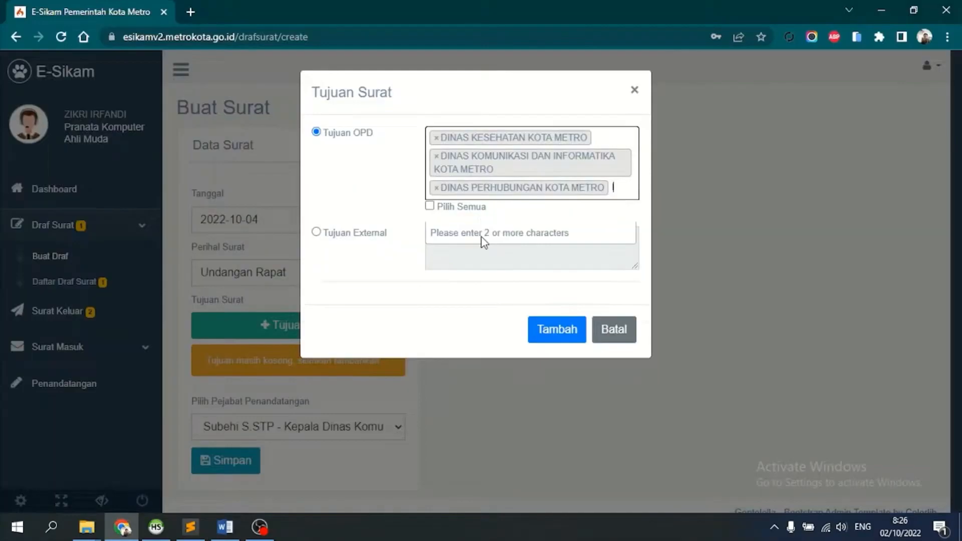
type("lingkun")
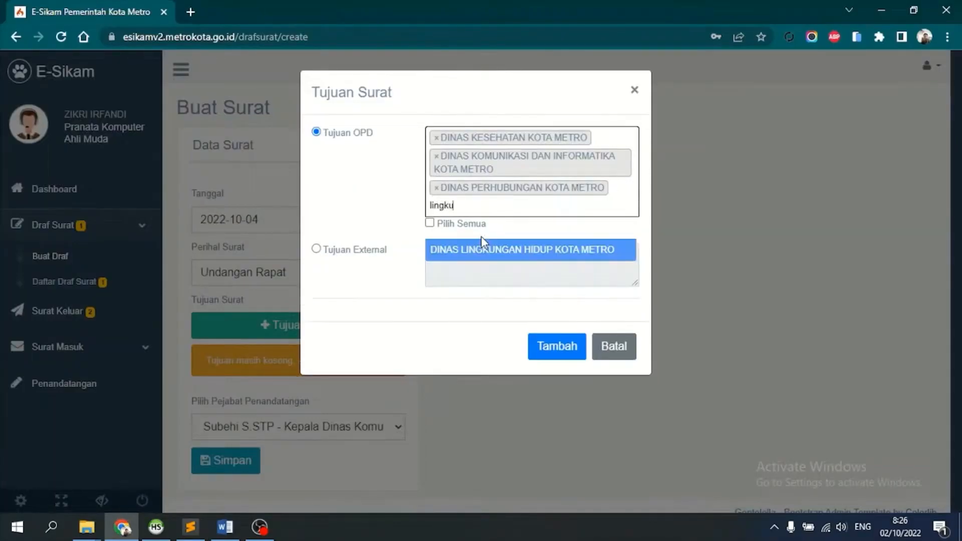
key("Return")
- Add the housing office, Satuan Polisi Pamong Praja and BPBD, then confirm all seven recipients
type("peruma")
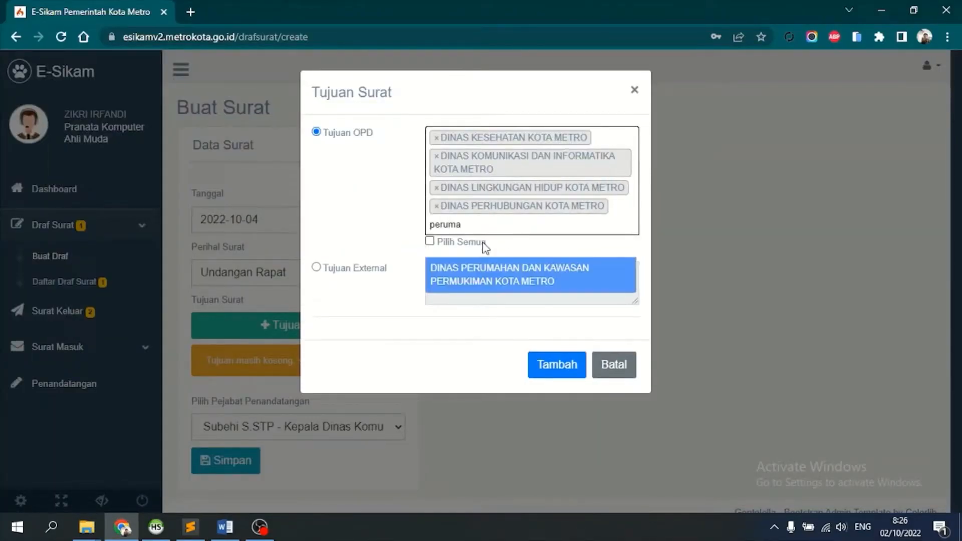
left_click(493, 284)
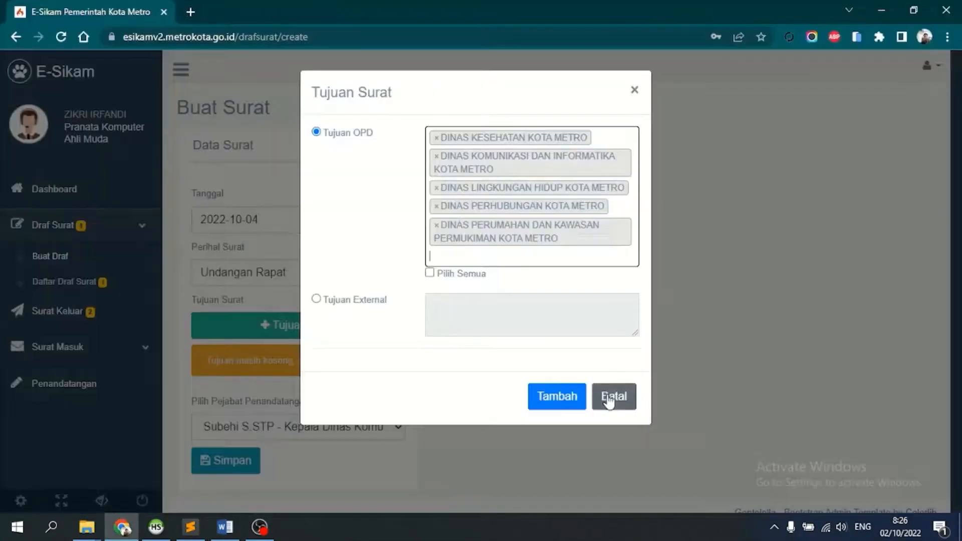
type("satuan")
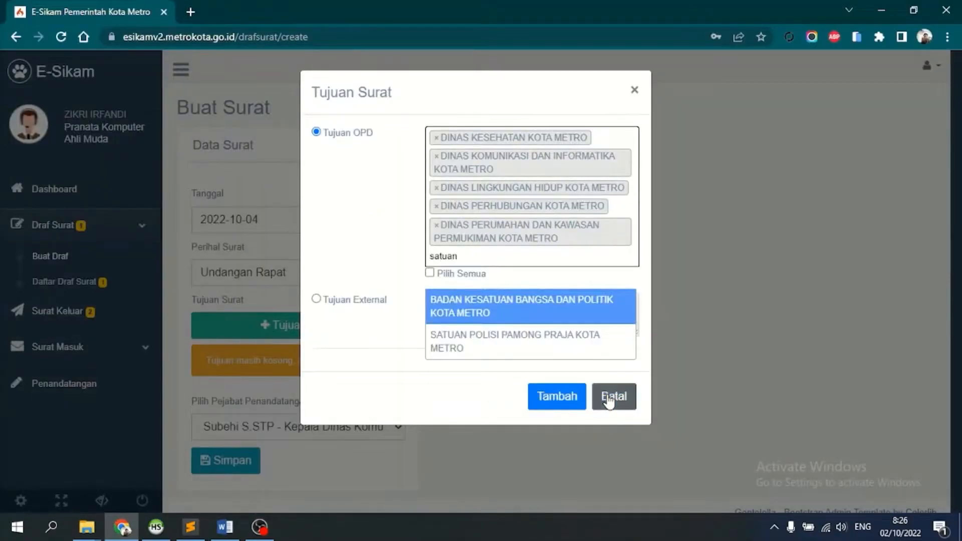
key("Down")
key("Return")
type("ahm")
key("BackSpace")
key("BackSpace")
key("BackSpace")
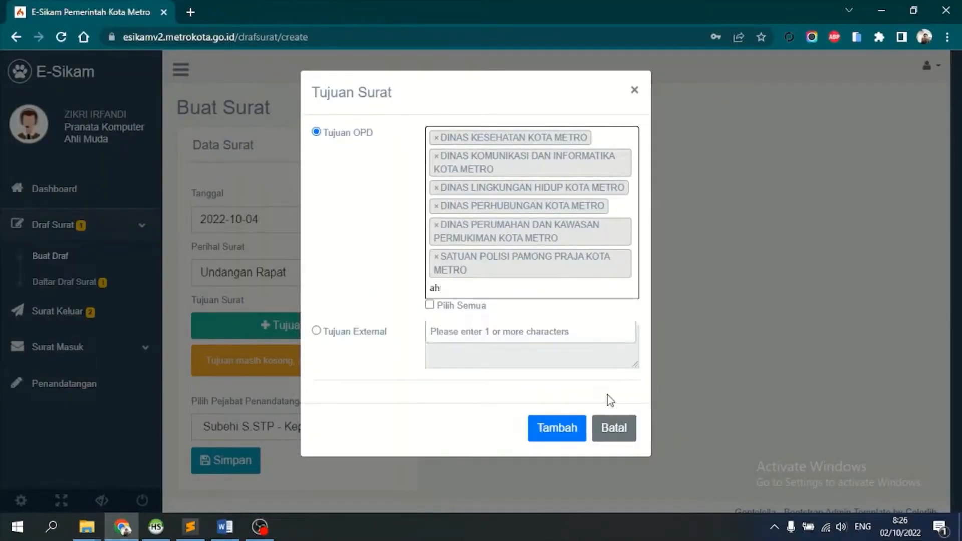
type("rum")
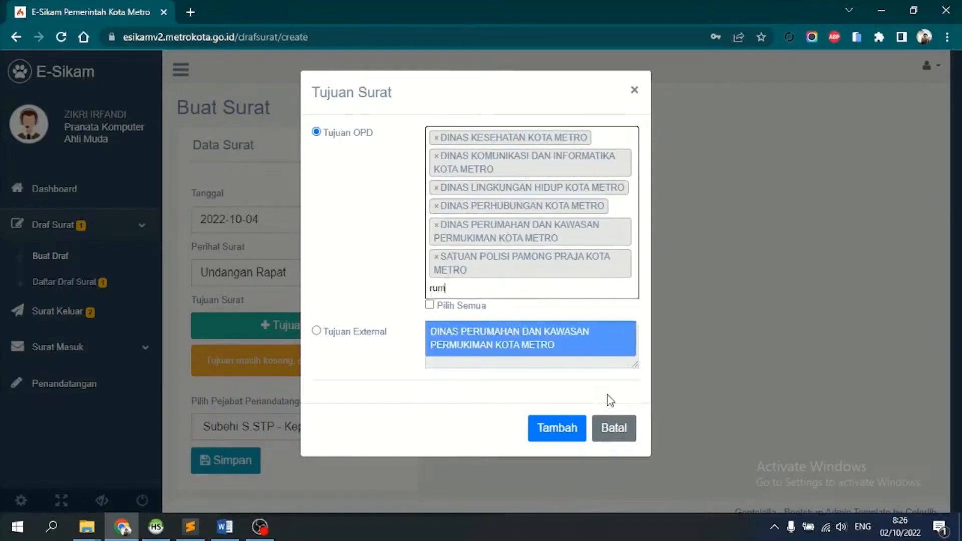
key("alt+Tab")
key("alt+Tab")
key("BackSpace")
type("badan p")
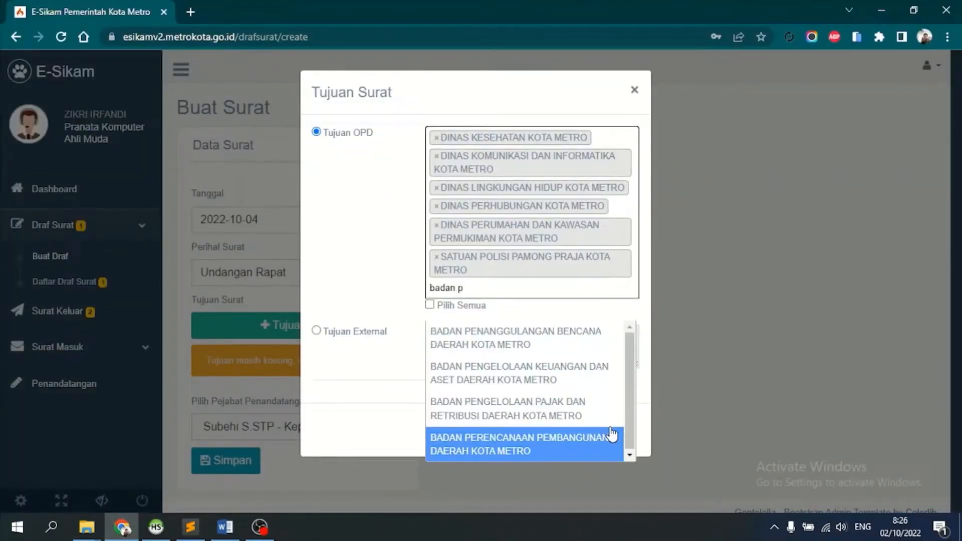
left_click(467, 337)
left_click(557, 460)
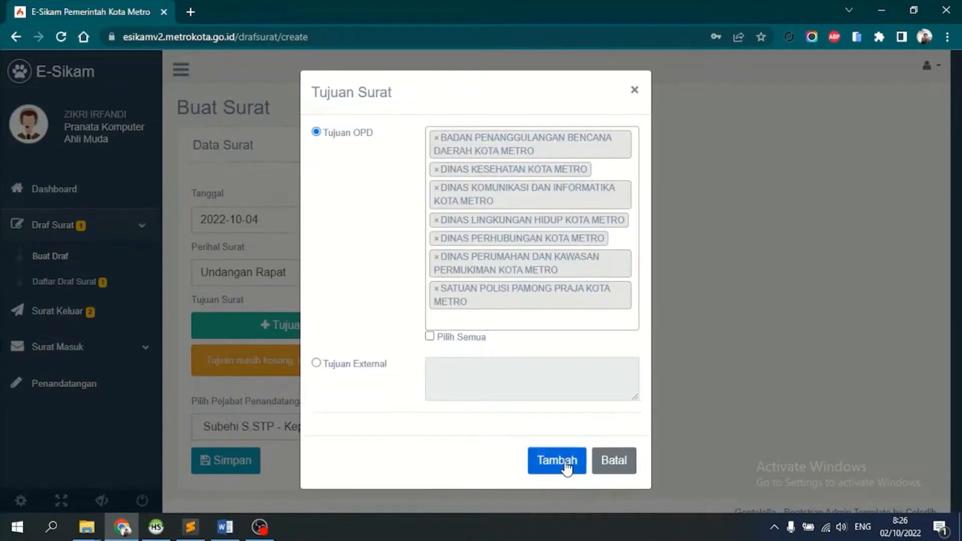
- Choose the signing official, save the draft as E021-22017, and select its letter number
scroll(259, 333, "down", 3)
scroll(259, 334, "down", 2)
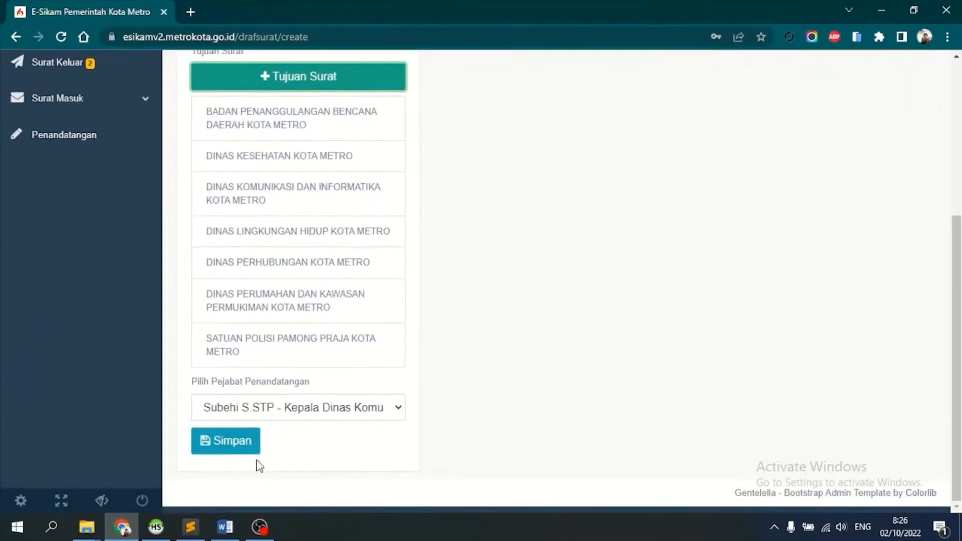
left_click(270, 413)
key("Down")
key("Return")
left_click(226, 441)
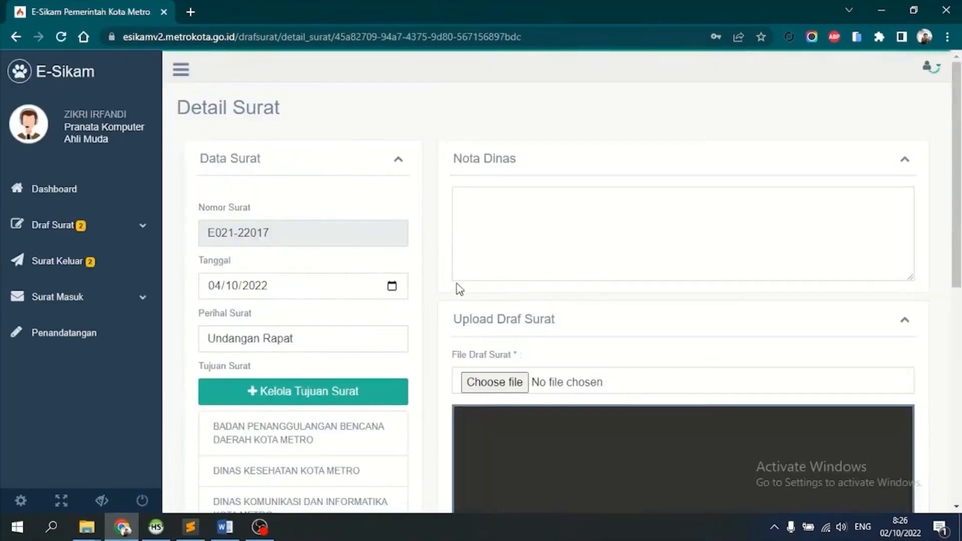
triple_click(267, 228)
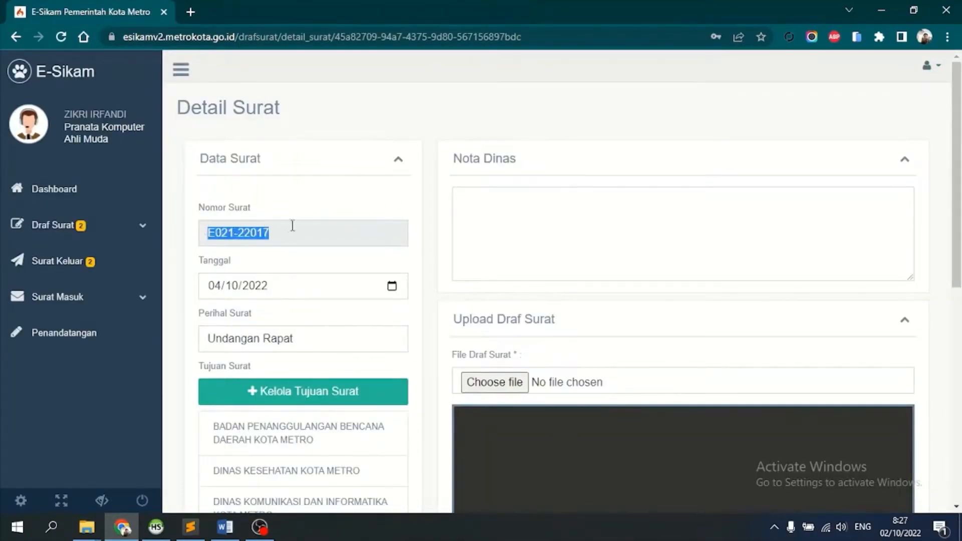
left_click(225, 526)
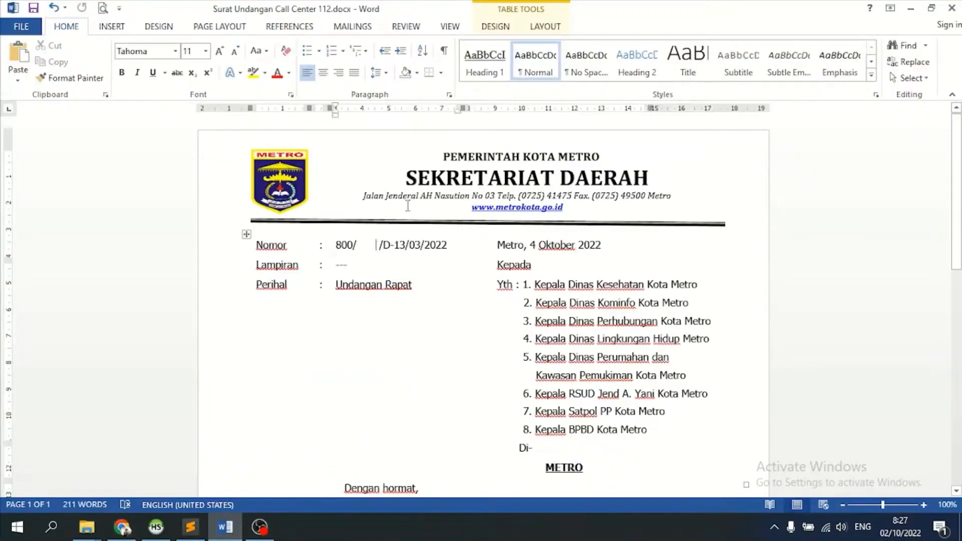
left_click_drag(377, 248, 357, 247)
key("BackSpace")
key("ctrl+v")
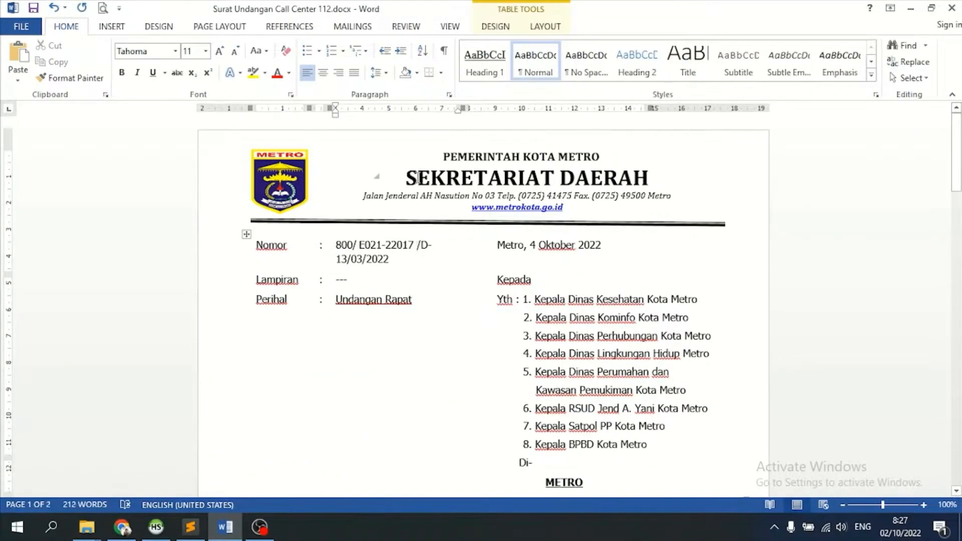
key("ctrl+z")
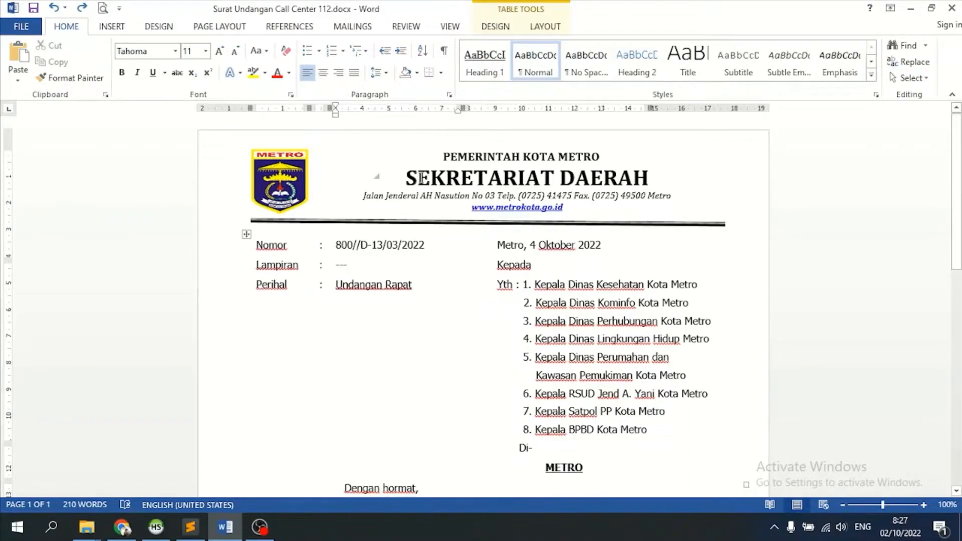
left_click(18, 80)
left_click(34, 116)
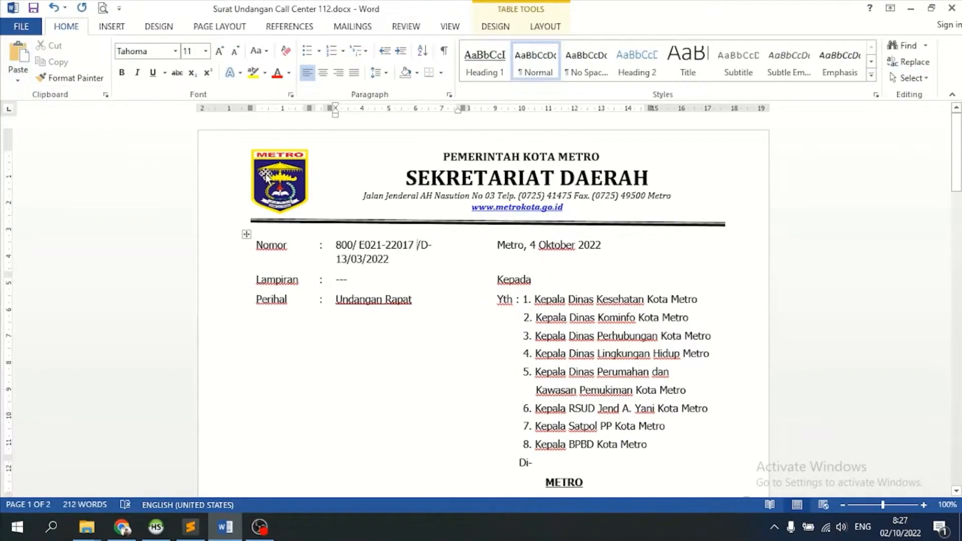
key("BackSpace")
key("ctrl+Left")
key("ctrl+Left")
key("ctrl+Left")
key("BackSpace")
key("End")
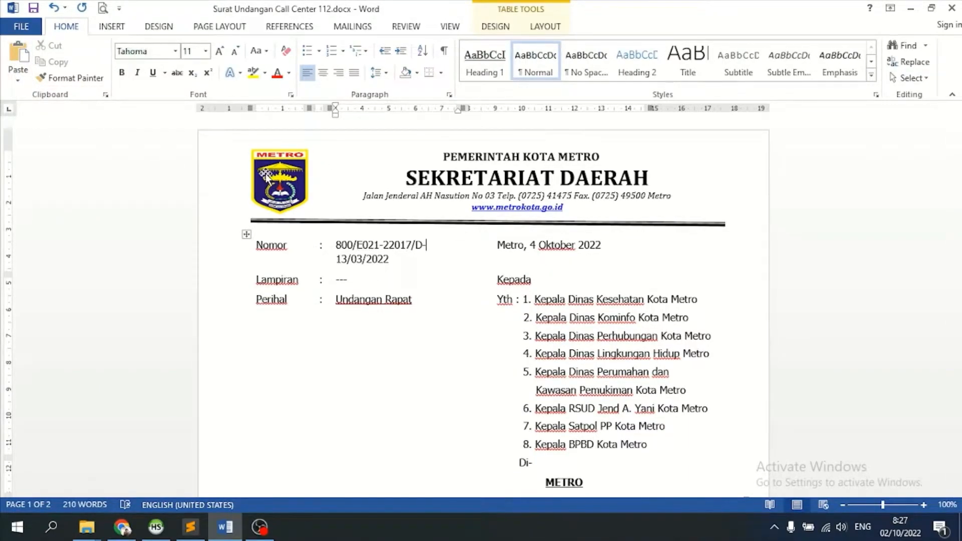
left_click_drag(461, 109, 483, 111)
right_click(455, 269)
scroll(460, 293, "down", 5)
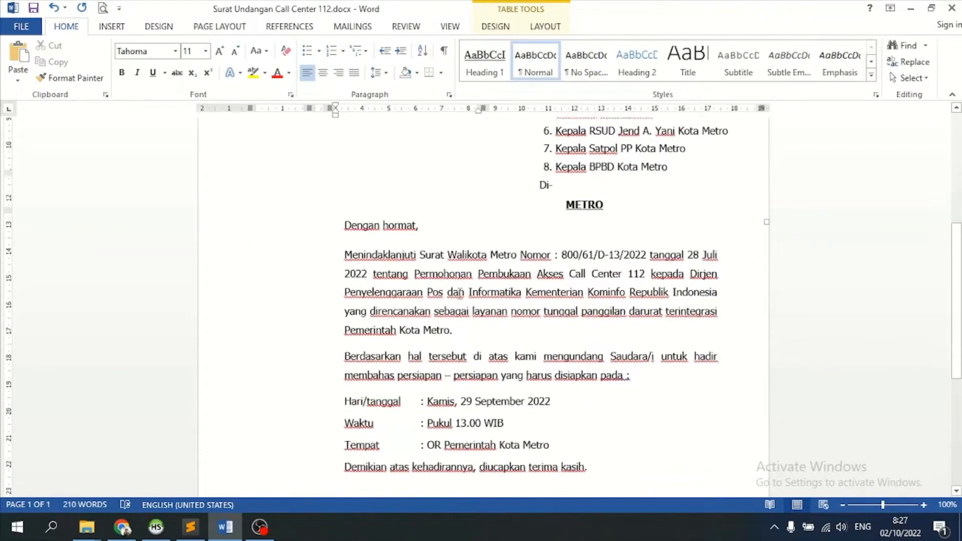
scroll(457, 294, "up", 5)
scroll(365, 224, "down", 9)
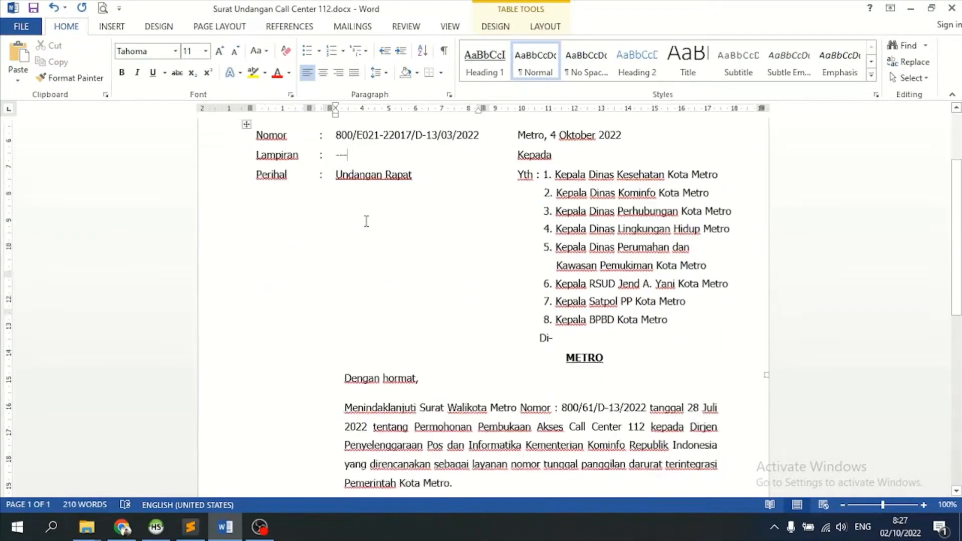
scroll(674, 412, "up", 11)
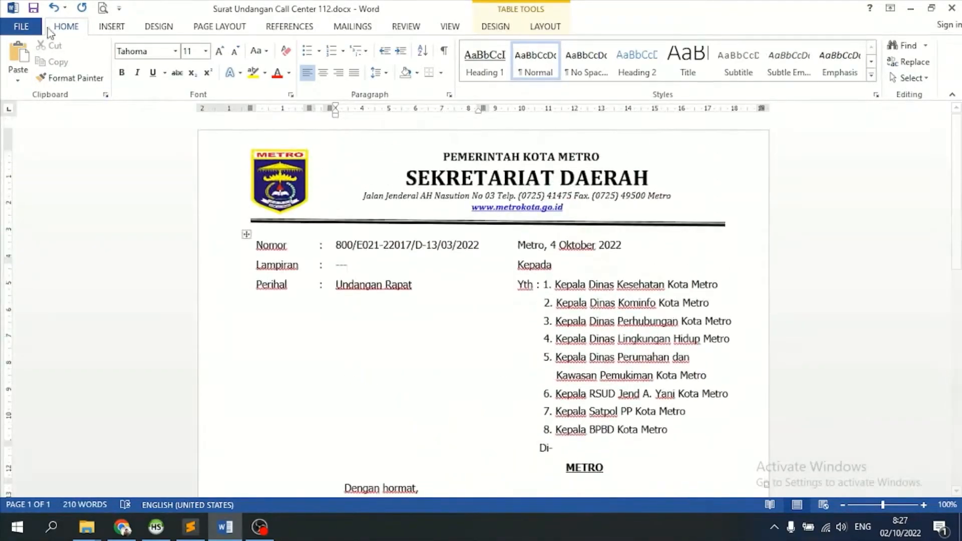
- Publish the letter as a PDF named Surat Undangan Call Center 112.pdf in Documents
left_click(22, 26)
left_click(40, 247)
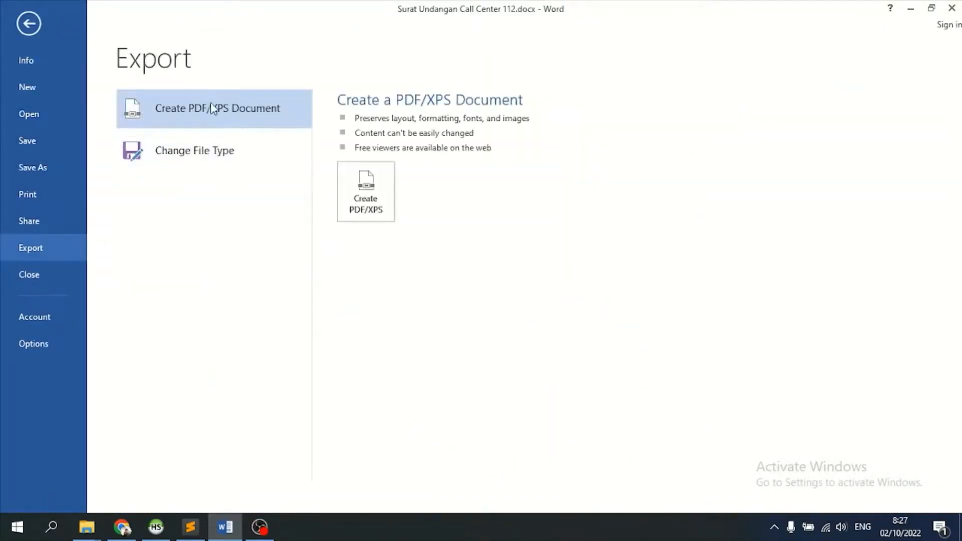
left_click(369, 197)
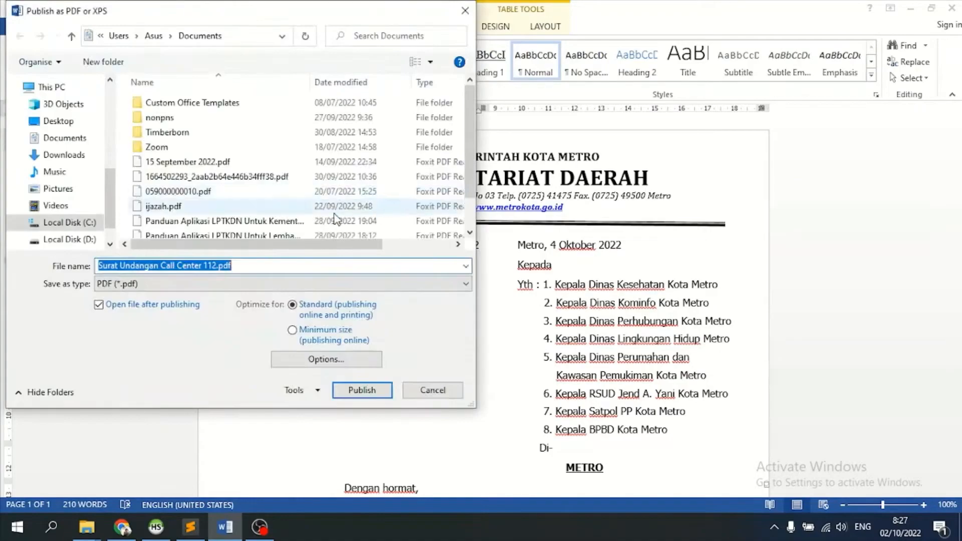
left_click(360, 389)
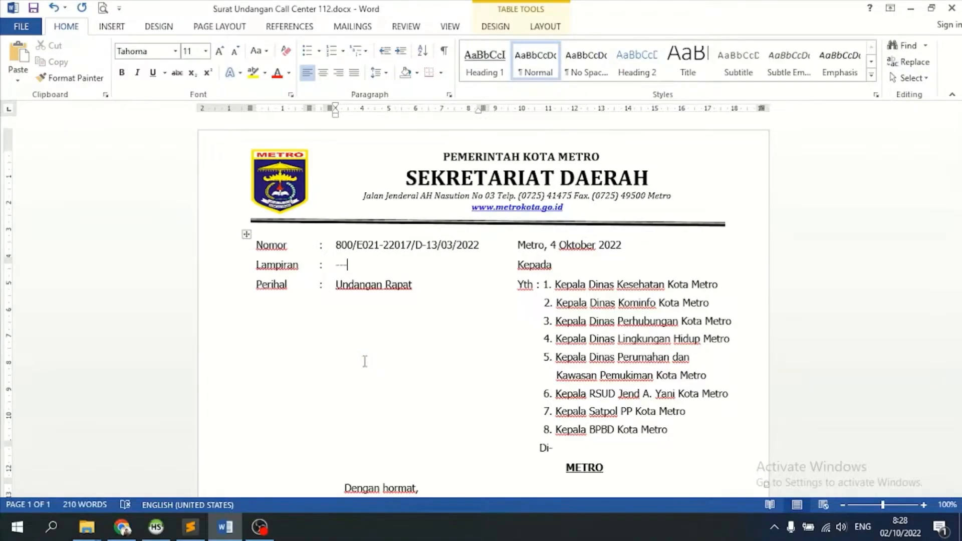
scroll(279, 395, "down", 3)
scroll(278, 397, "down", 4)
- Scroll through the exported PDF in Foxit, checking number 800/E021-22017/D-13/03/2022 and the invitation text
left_click(225, 527)
scroll(452, 371, "down", 2)
scroll(452, 370, "up", 2)
left_click(293, 527)
scroll(402, 362, "down", 5)
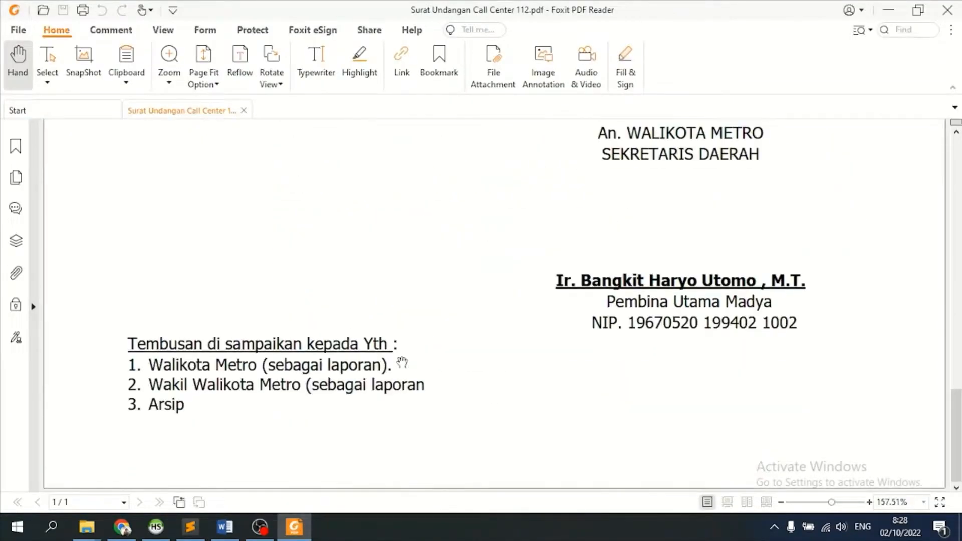
scroll(402, 361, "up", 10)
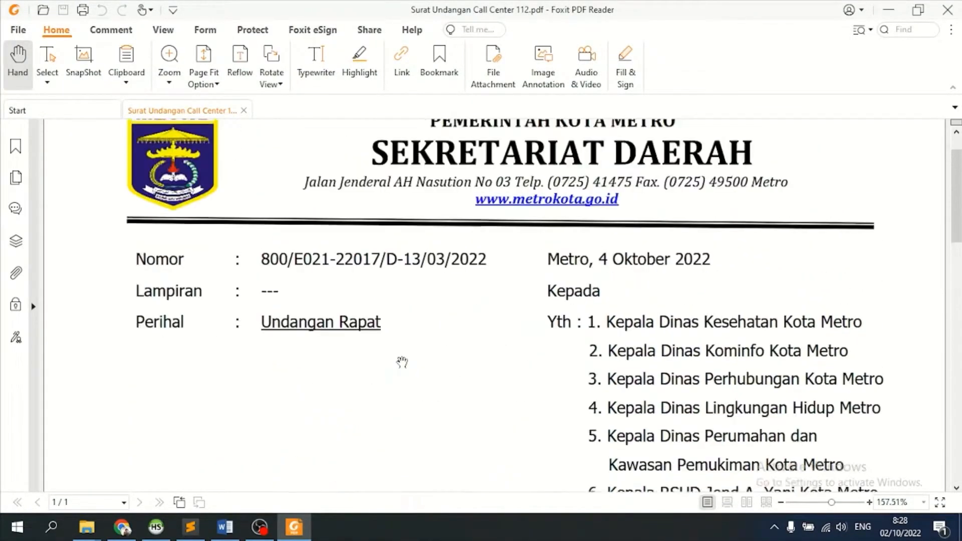
scroll(402, 362, "up", 1)
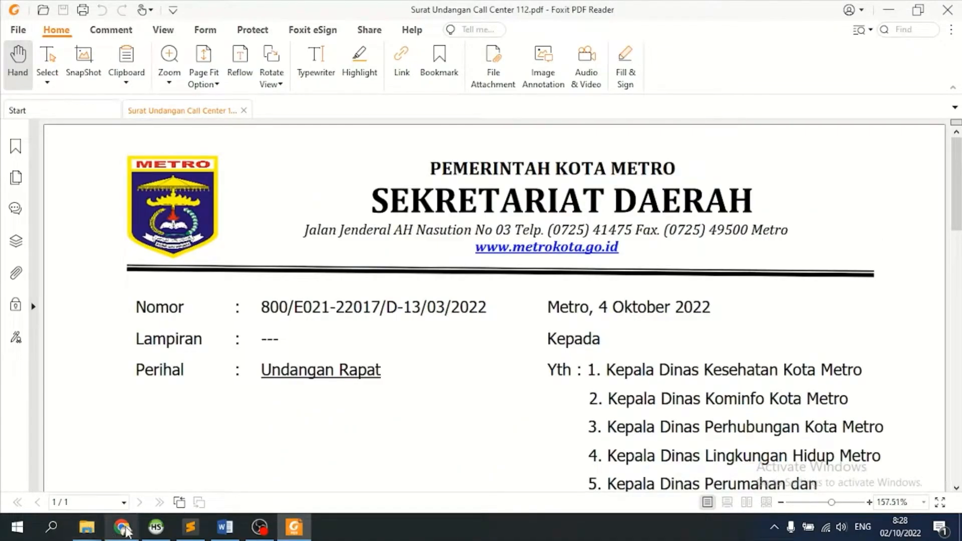
scroll(345, 339, "down", 8)
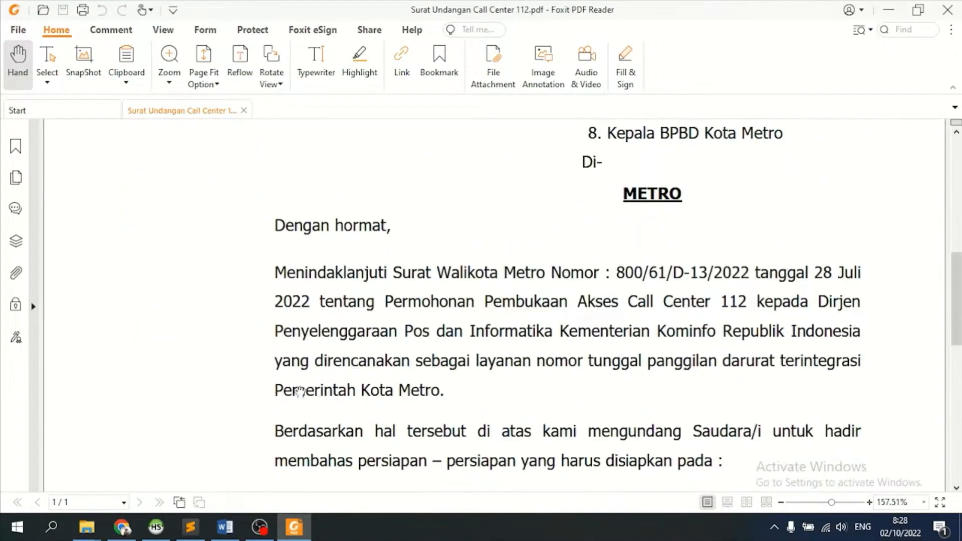
- Select and copy the whole Menindaklanjuti opening paragraph from the Word letter, then return to E-Sikam
left_click(225, 526)
scroll(359, 317, "up", 5)
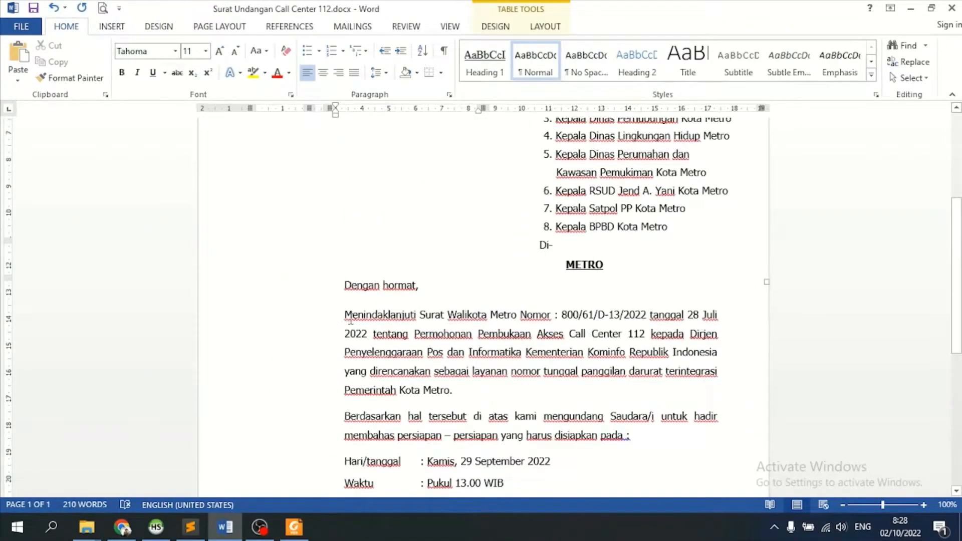
left_click(346, 316)
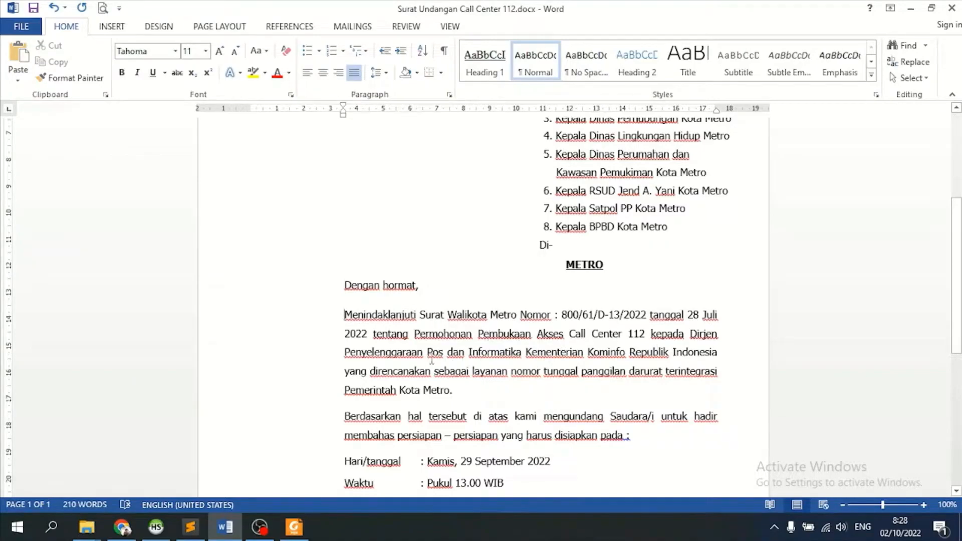
left_click(448, 390, "shift")
key("ctrl+c")
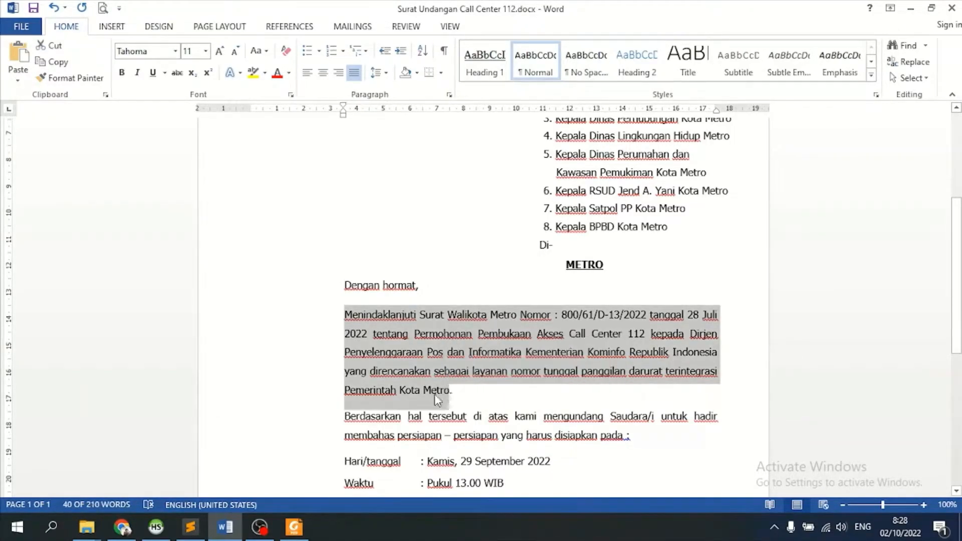
left_click(122, 527)
- Paste the copied Menindaklanjuti paragraph into the Nota Dinas field
left_click(538, 234)
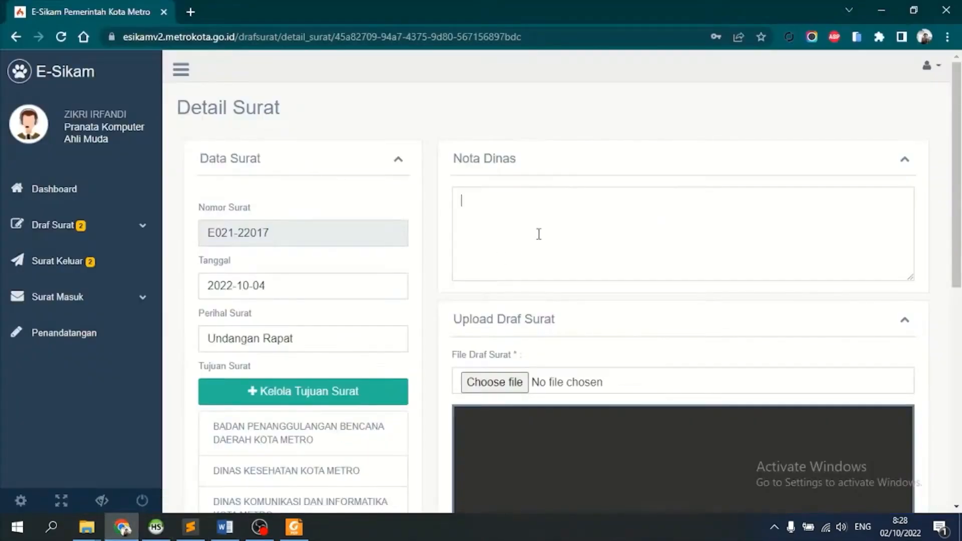
key("ctrl+v")
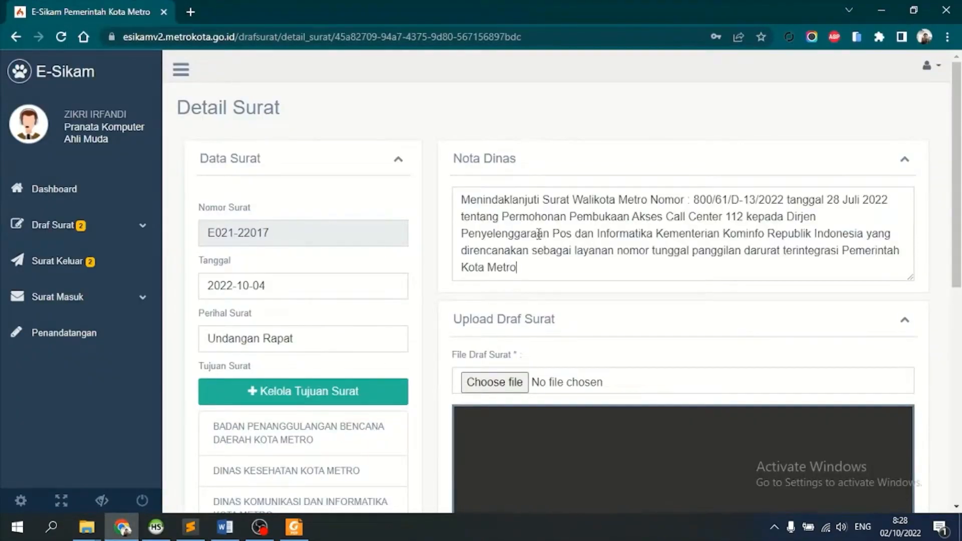
scroll(554, 277, "down", 2)
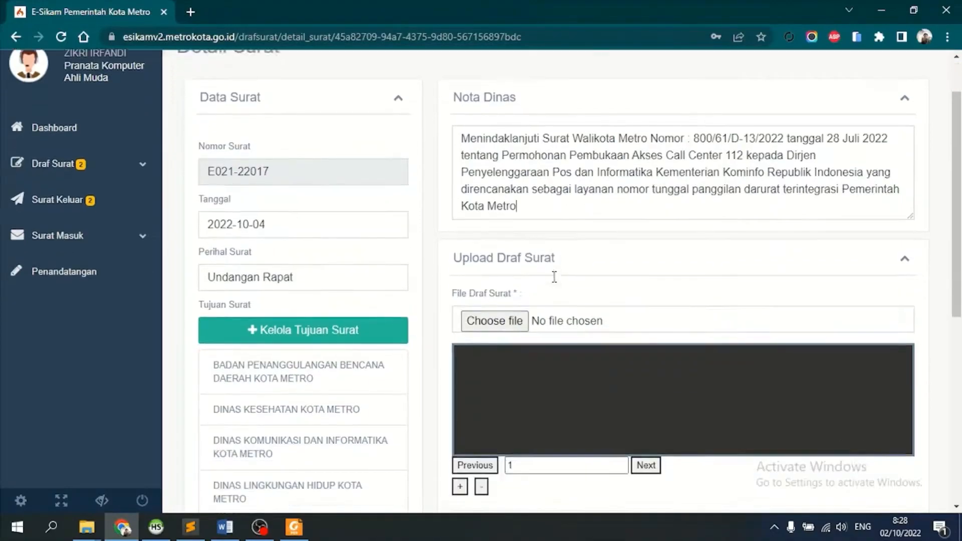
- Attach Surat Undangan Call Center 112.pdf from Documents as the draft letter file
left_click(492, 286)
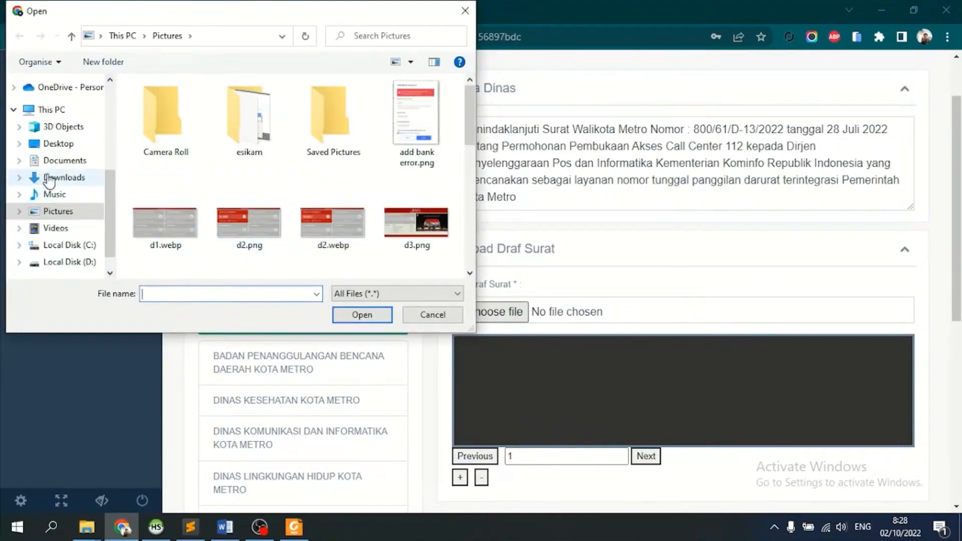
left_click(72, 166)
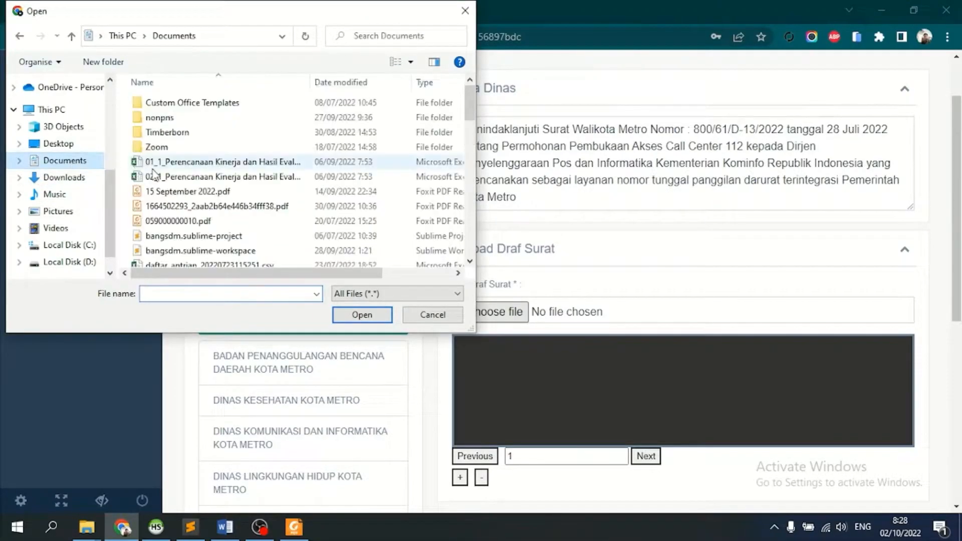
left_click(167, 178)
key("s")
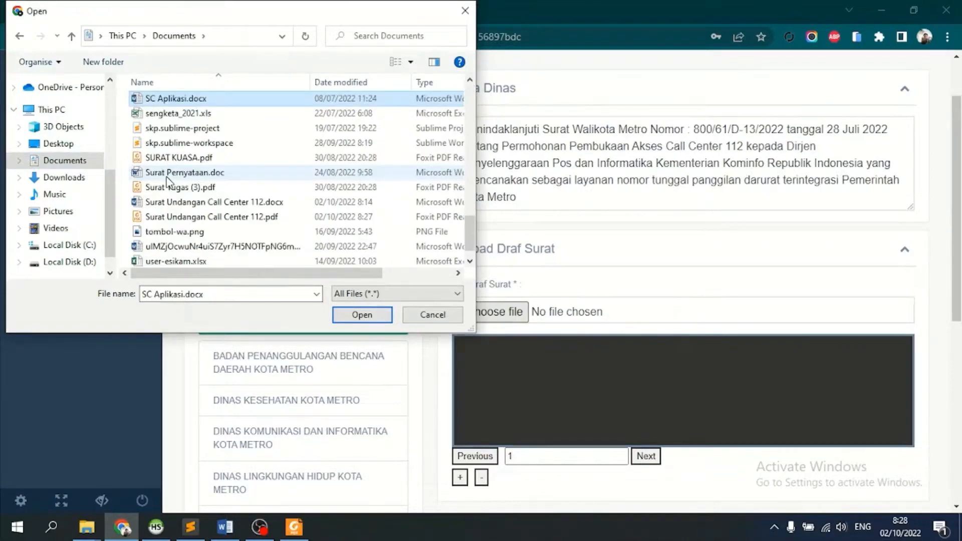
double_click(212, 217)
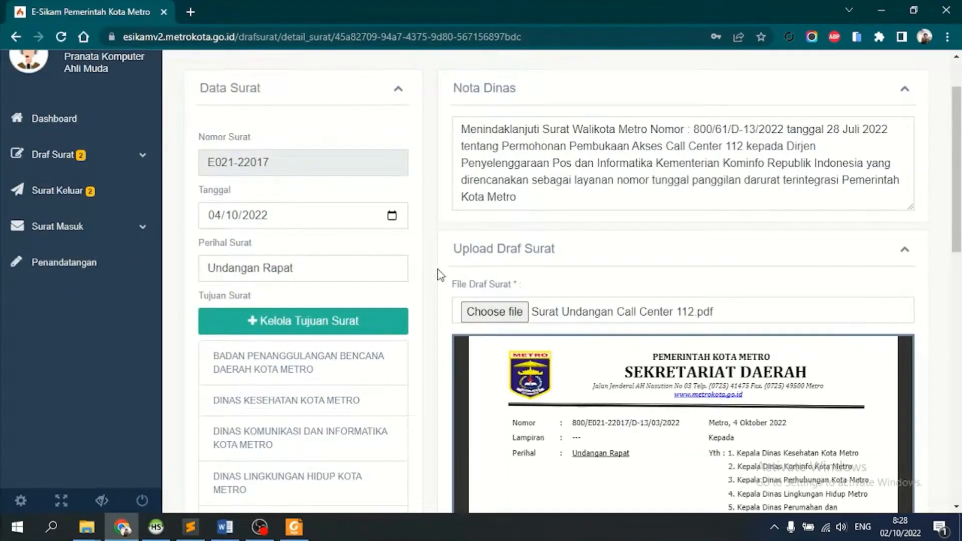
scroll(440, 275, "down", 5)
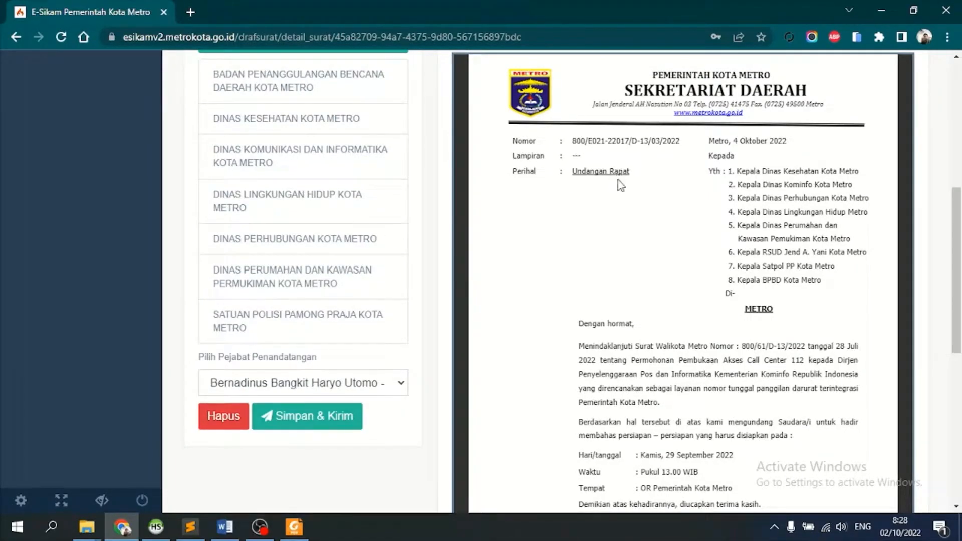
scroll(618, 181, "up", 4)
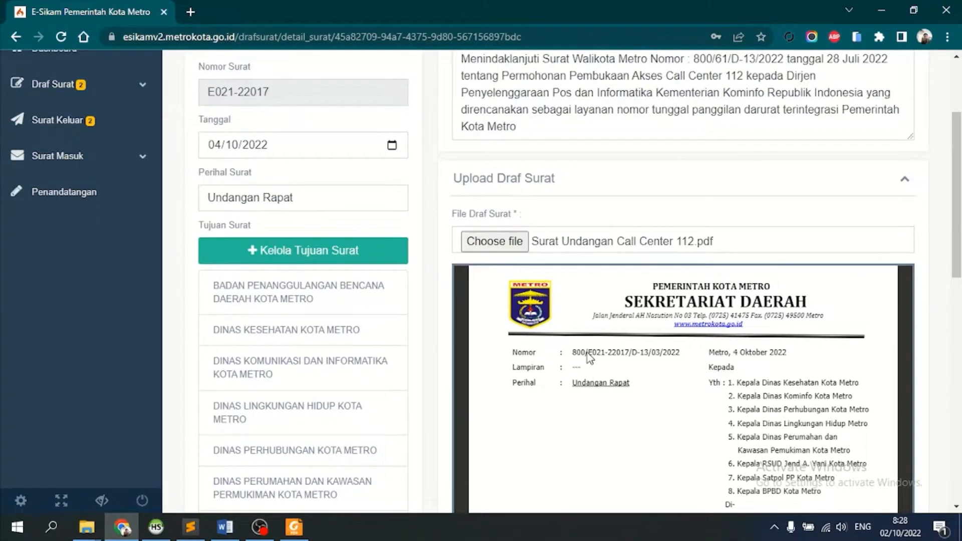
left_click(642, 352)
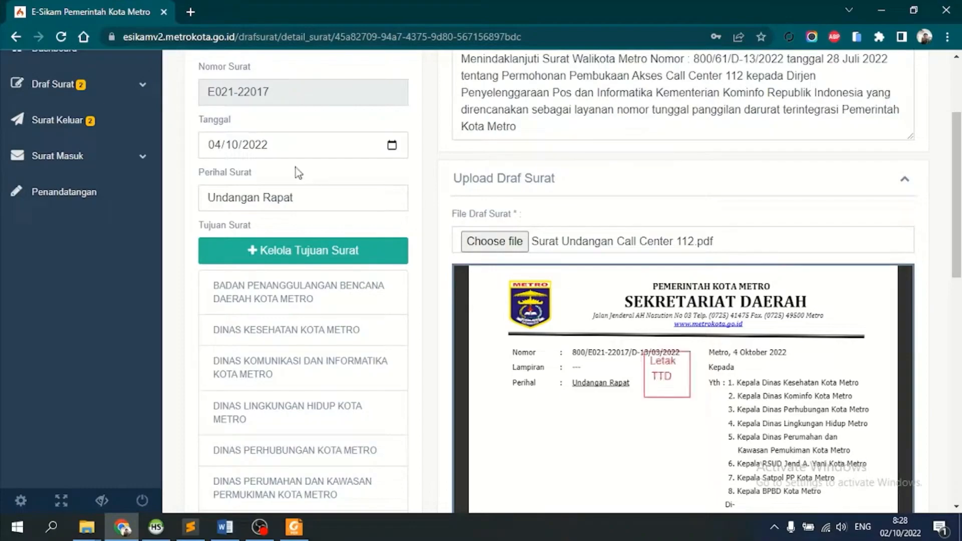
left_click_drag(266, 92, 213, 90)
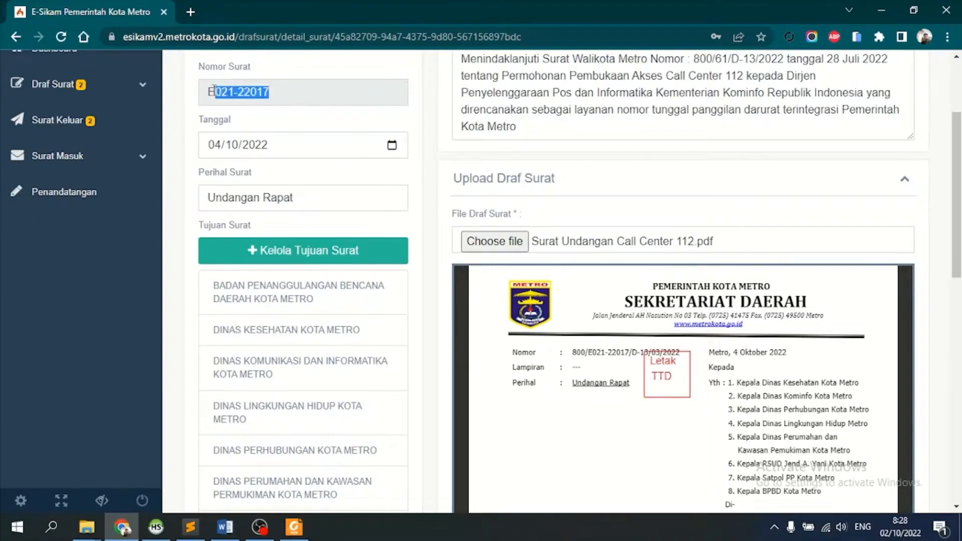
left_click(279, 139)
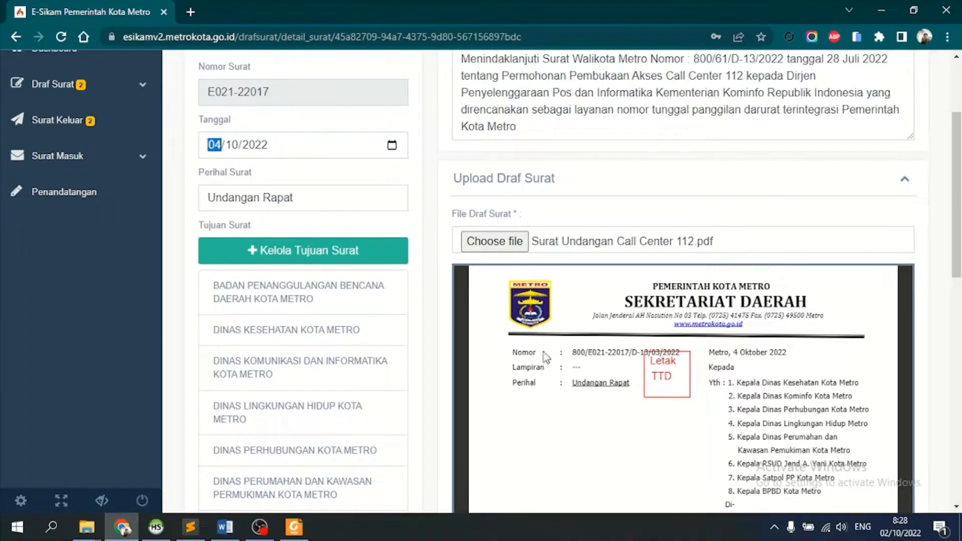
scroll(574, 394, "down", 7)
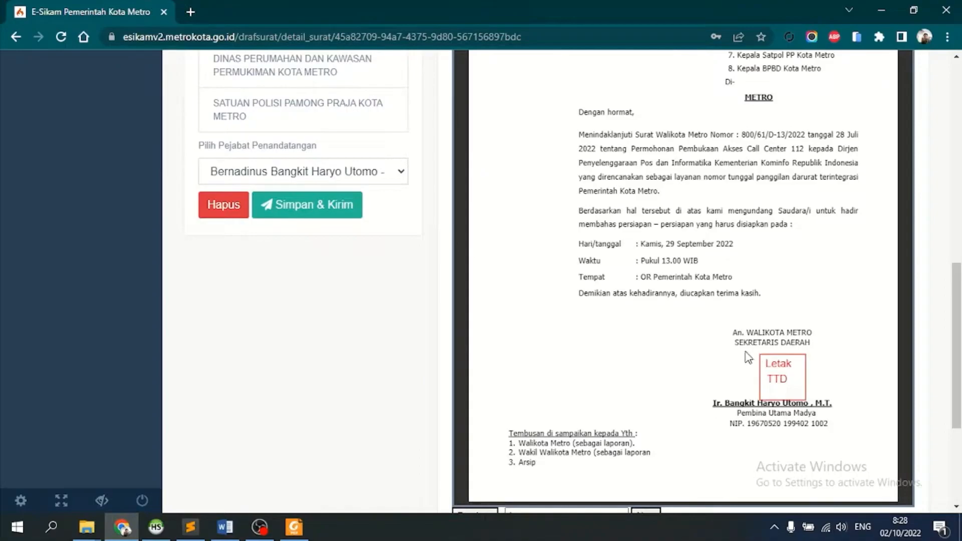
left_click(748, 357)
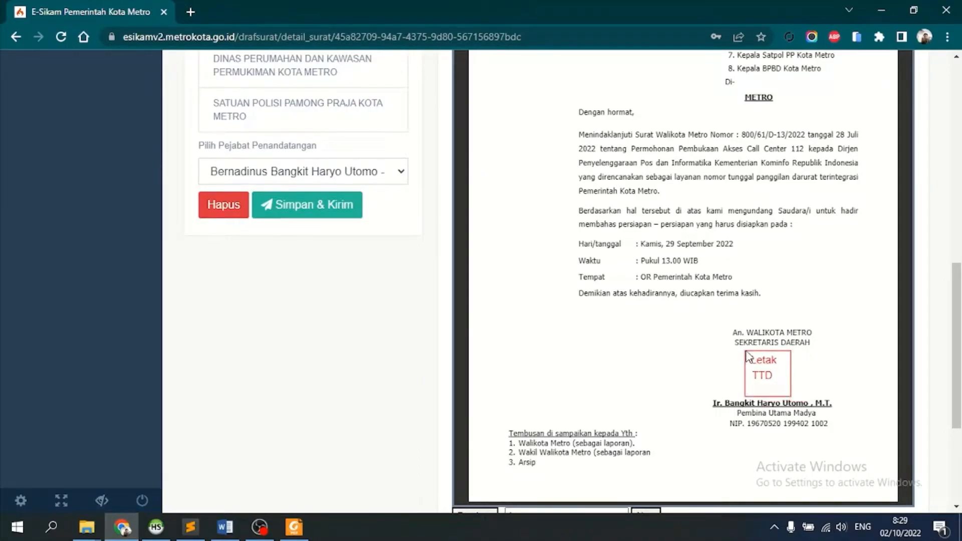
left_click(749, 348)
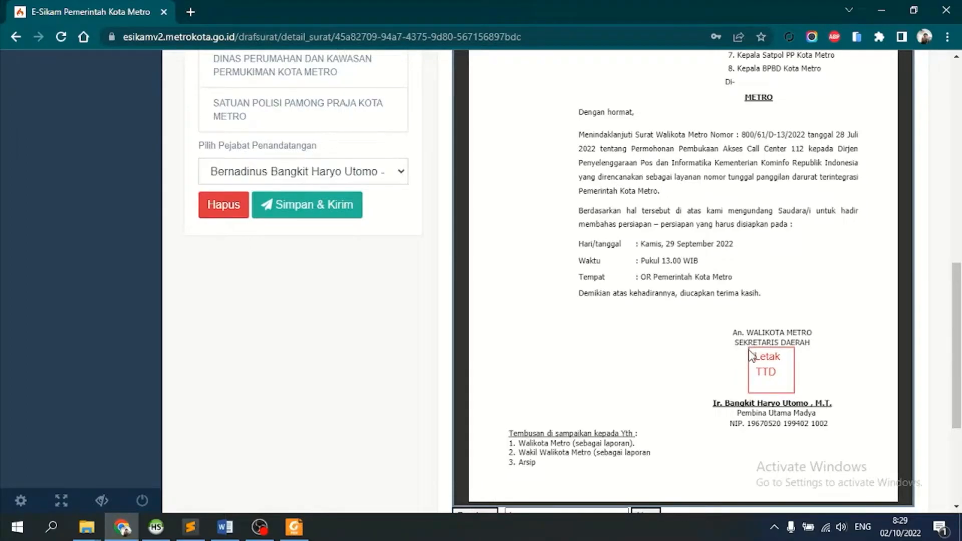
left_click(749, 352)
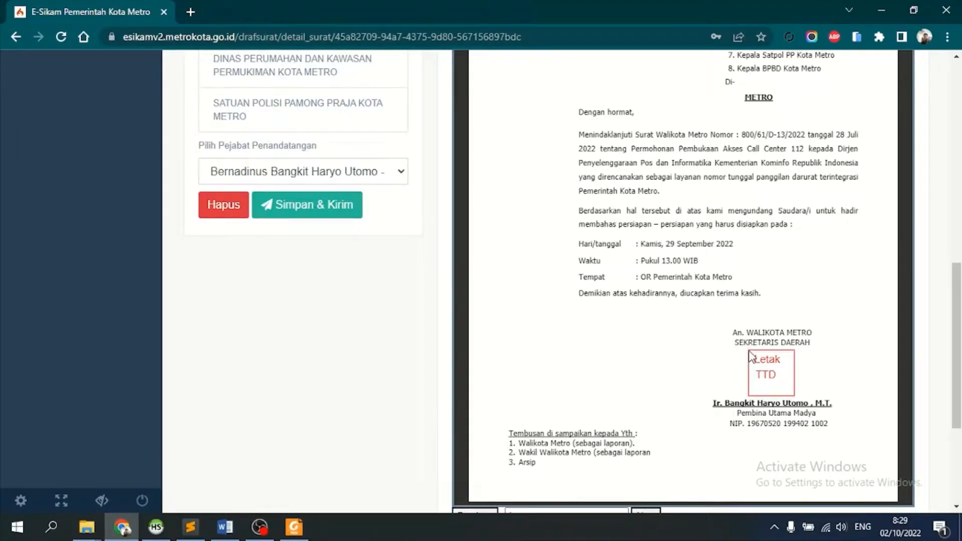
scroll(390, 277, "up", 3)
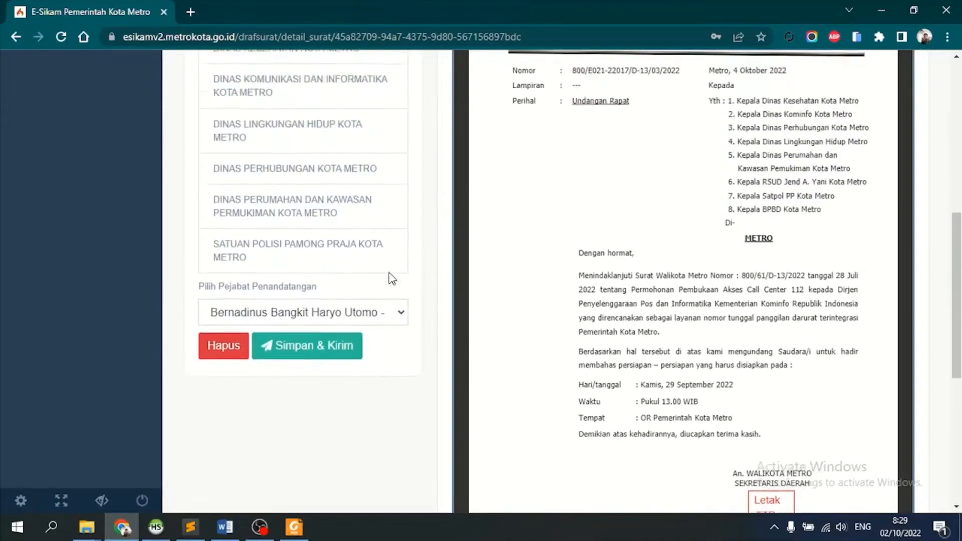
scroll(390, 277, "up", 3)
scroll(390, 276, "down", 3)
scroll(374, 304, "up", 6)
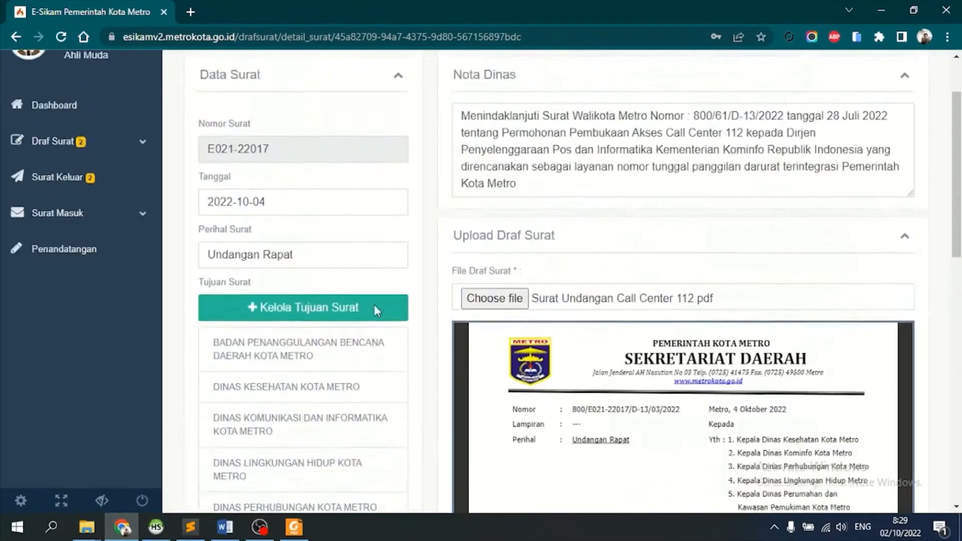
scroll(373, 305, "up", 2)
scroll(194, 243, "down", 12)
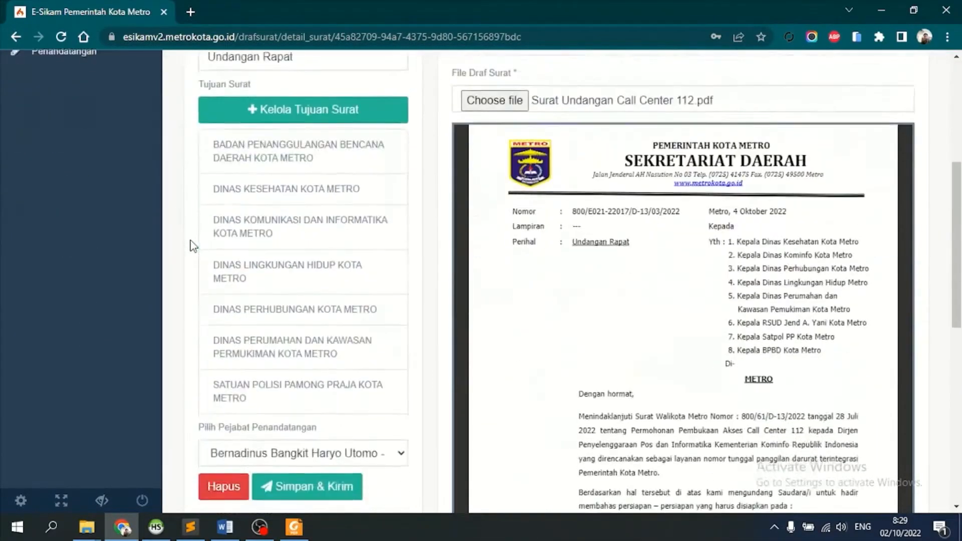
- Send to the Kepala Bidang Informatika dan Persandian with note 'mungkin bisa diperiksa dahulu pak'
left_click(300, 205)
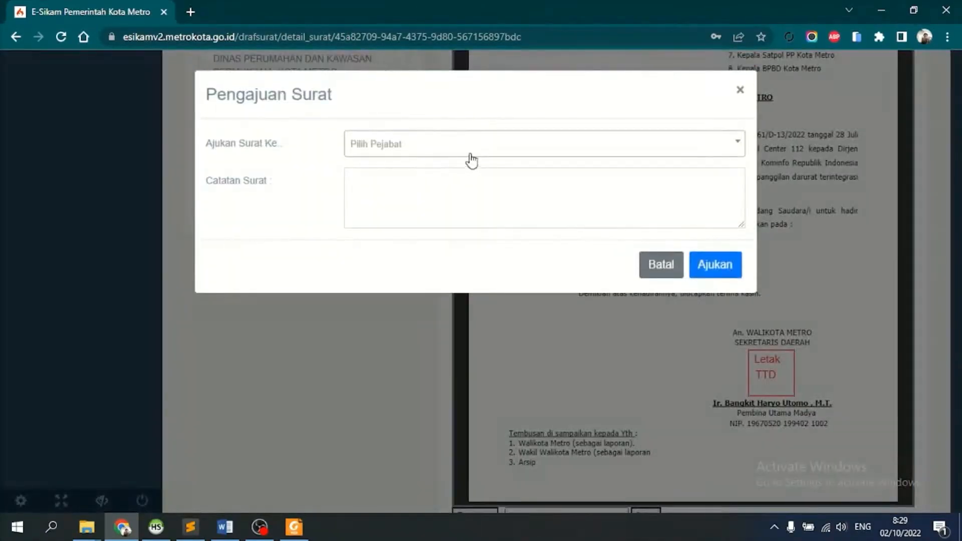
left_click(474, 149)
type("andi se")
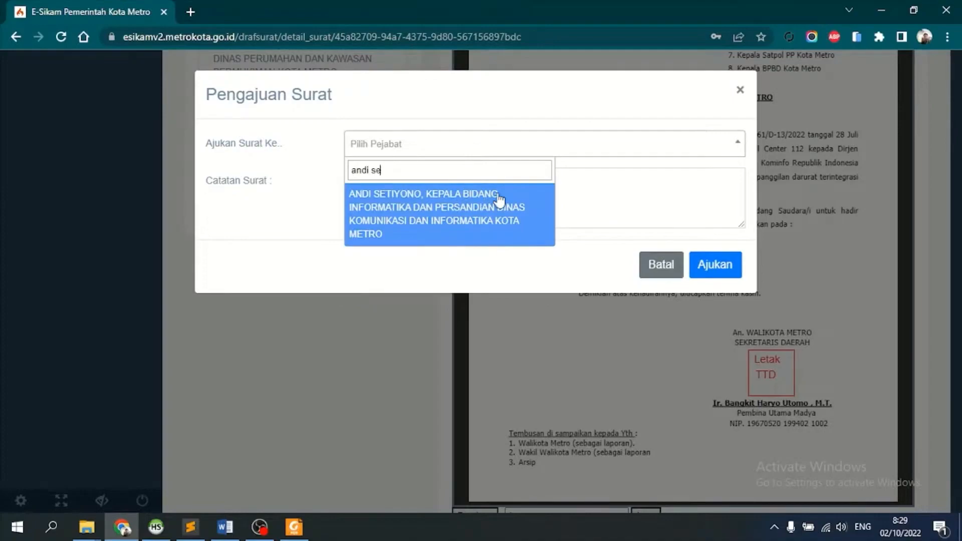
left_click(459, 208)
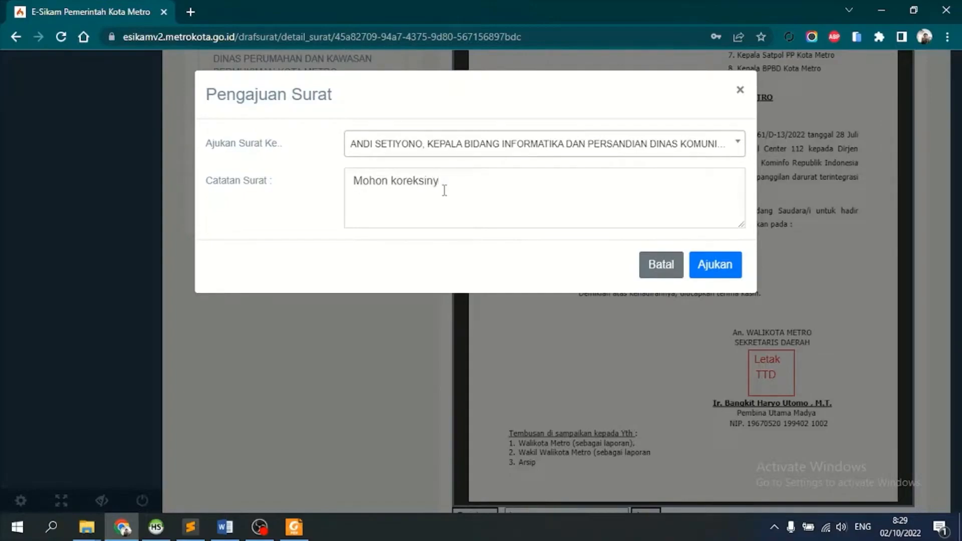
key("ctrl+shift+Left")
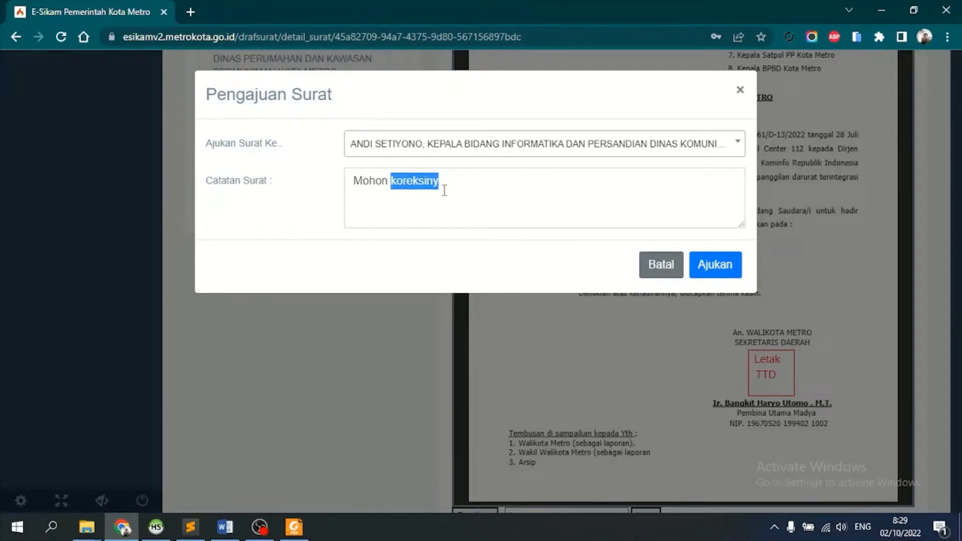
key("ctrl+a")
type("mungkin bisa")
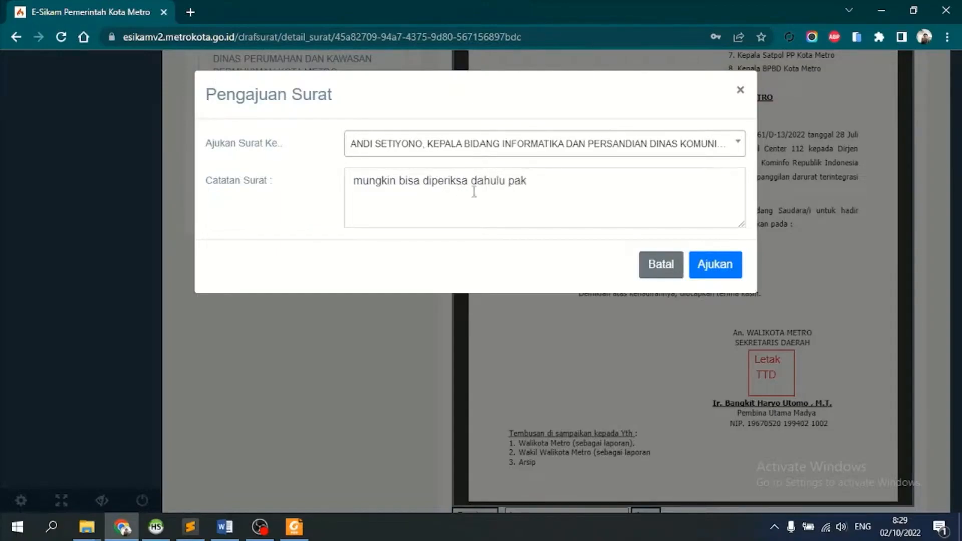
- Submit the letter with Ajukan and log in with the division head's account
left_click(718, 273)
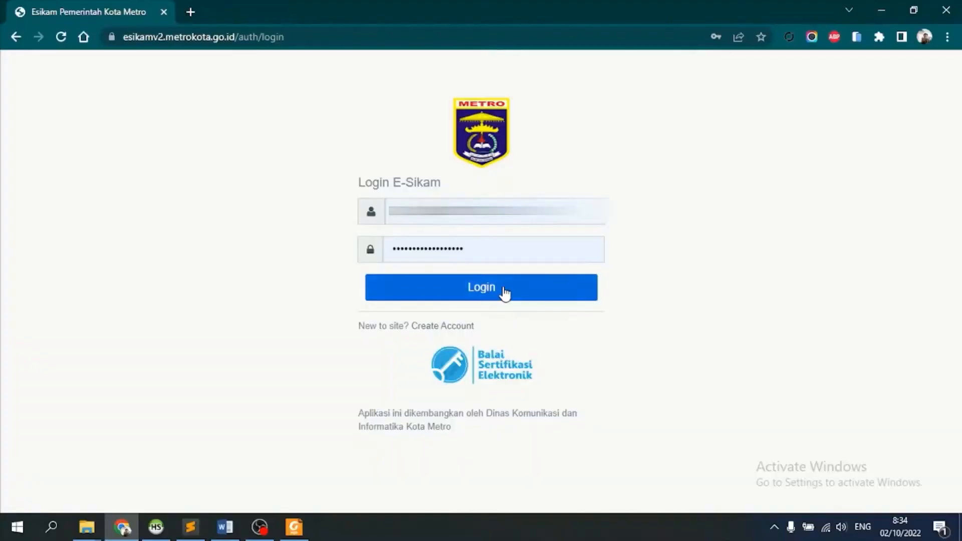
left_click(502, 292)
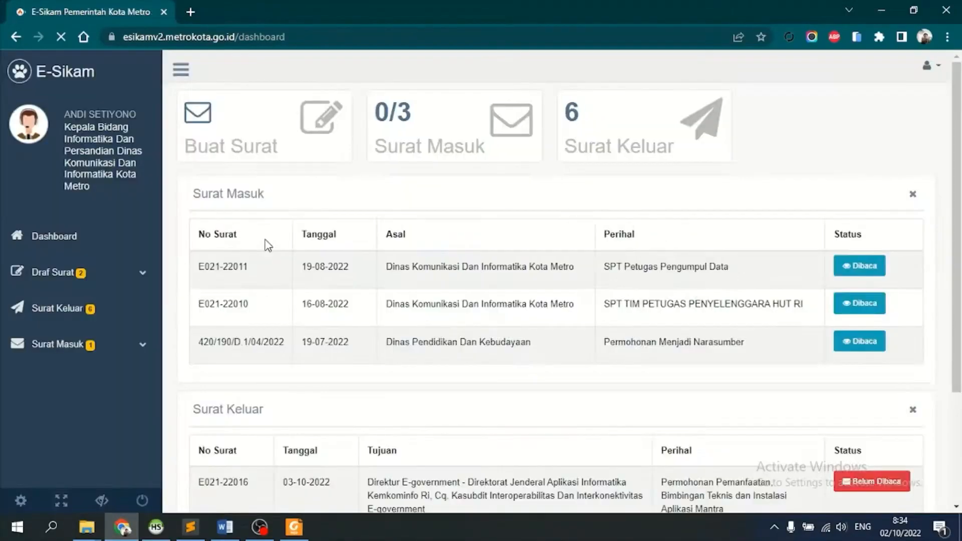
- Expand Draf Surat and open Daftar Draf Surat to find draft E021-22017 Undangan Rapat
left_click_drag(64, 131, 124, 151)
left_click(124, 152)
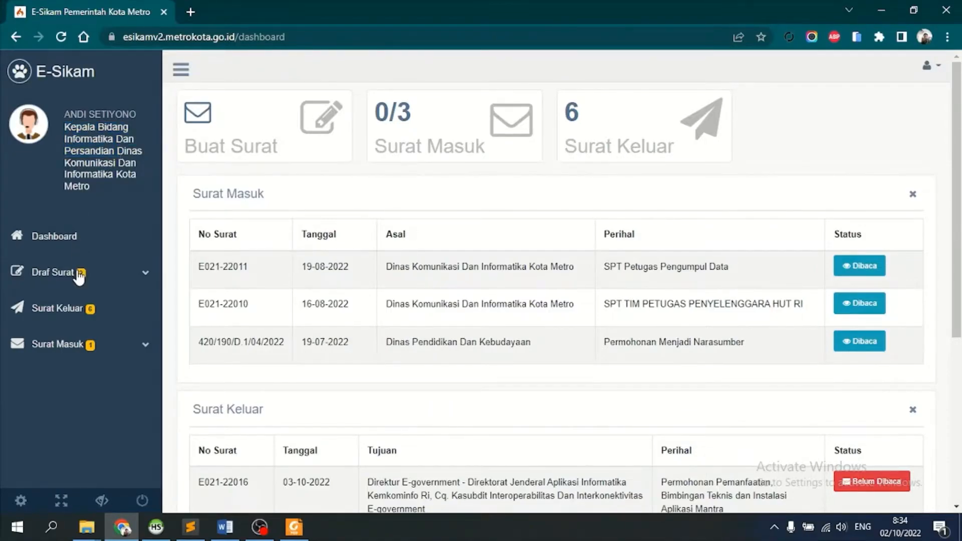
left_click(78, 277)
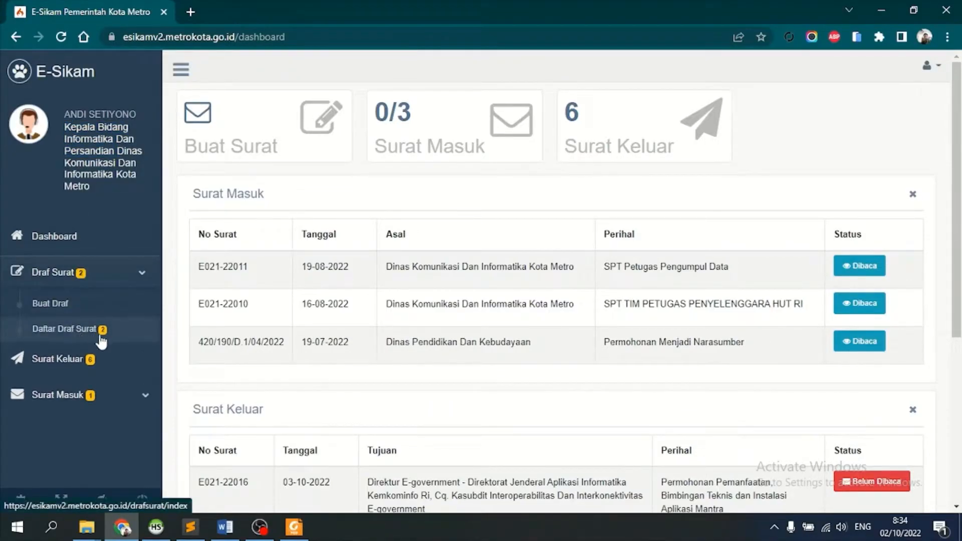
left_click(77, 329)
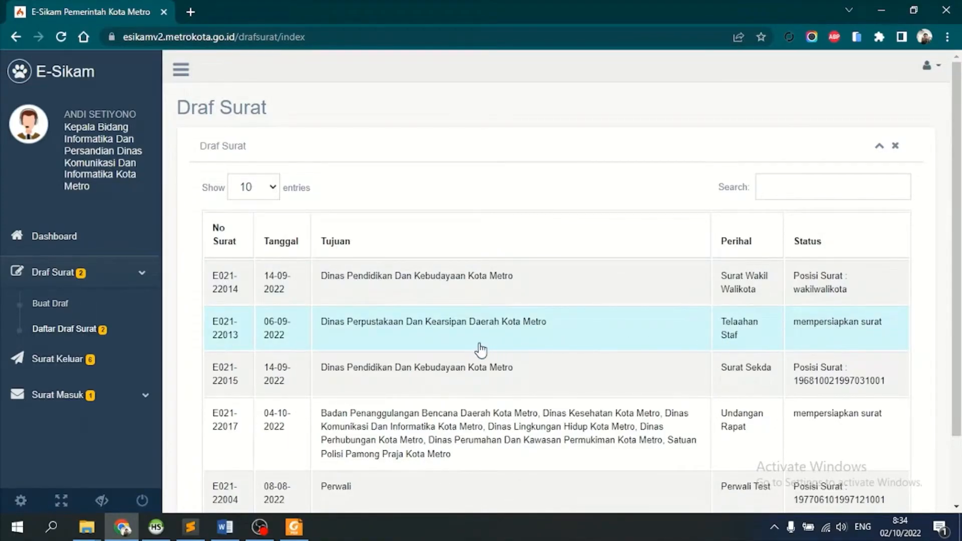
scroll(798, 351, "down", 2)
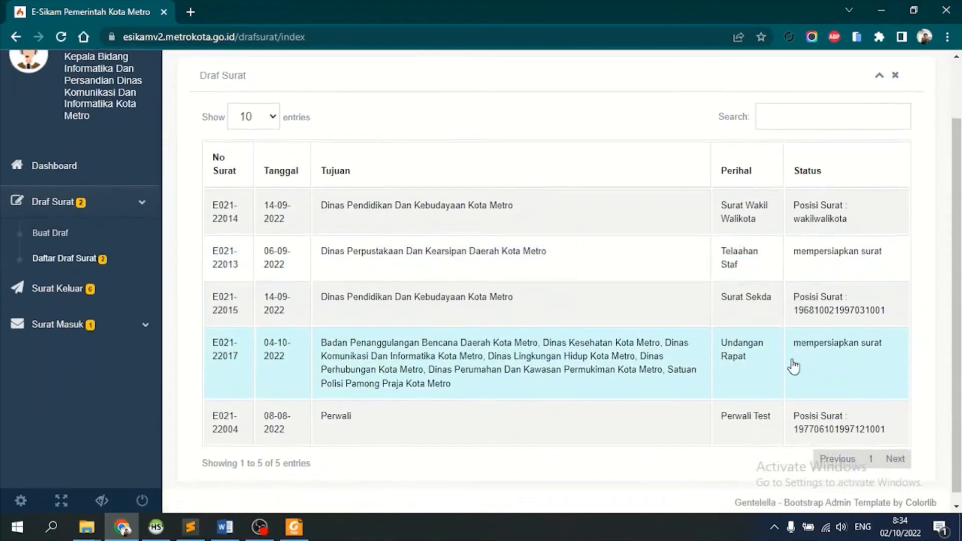
- Open draft E021-22017 and read the sender's note in the Nota Dinas panel
left_click(539, 373)
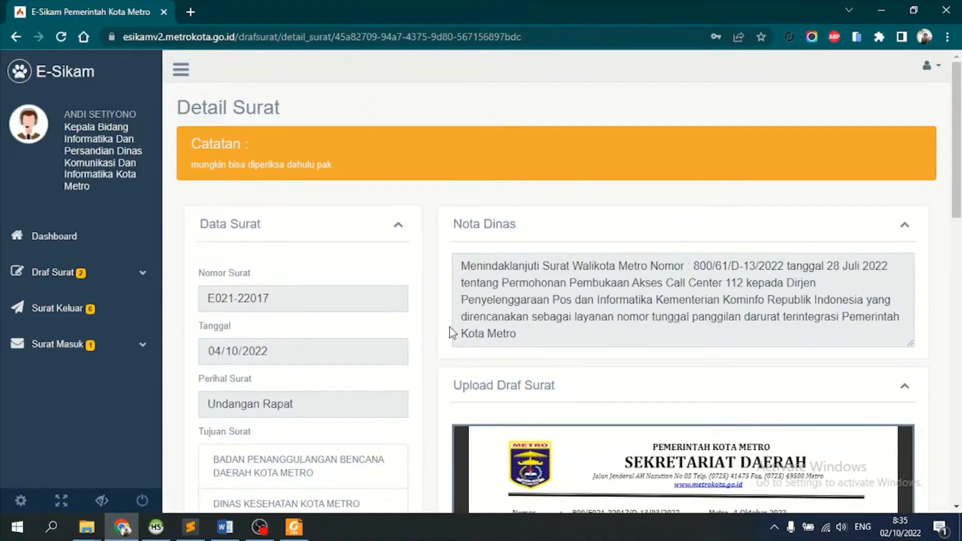
scroll(434, 353, "down", 4)
scroll(451, 250, "up", 4)
scroll(466, 176, "down", 1)
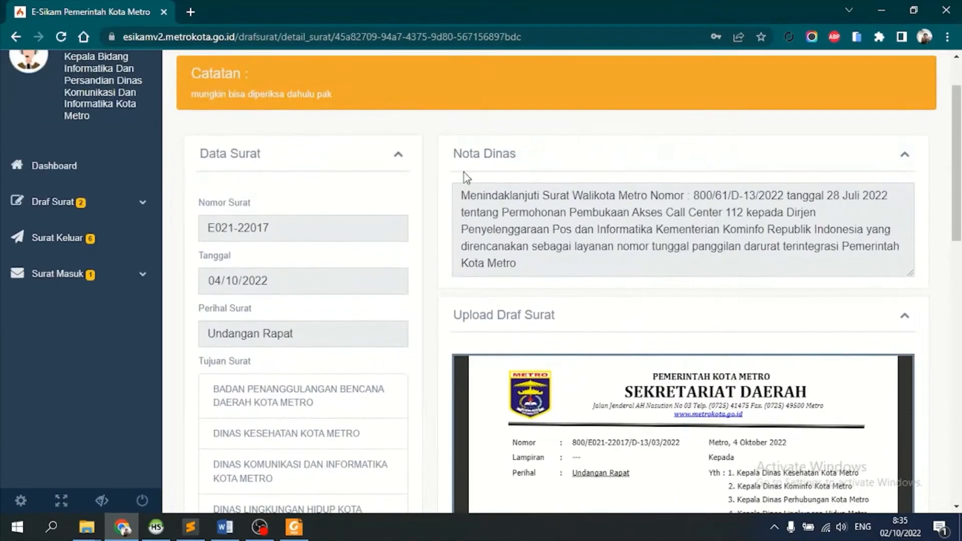
left_click_drag(332, 95, 191, 94)
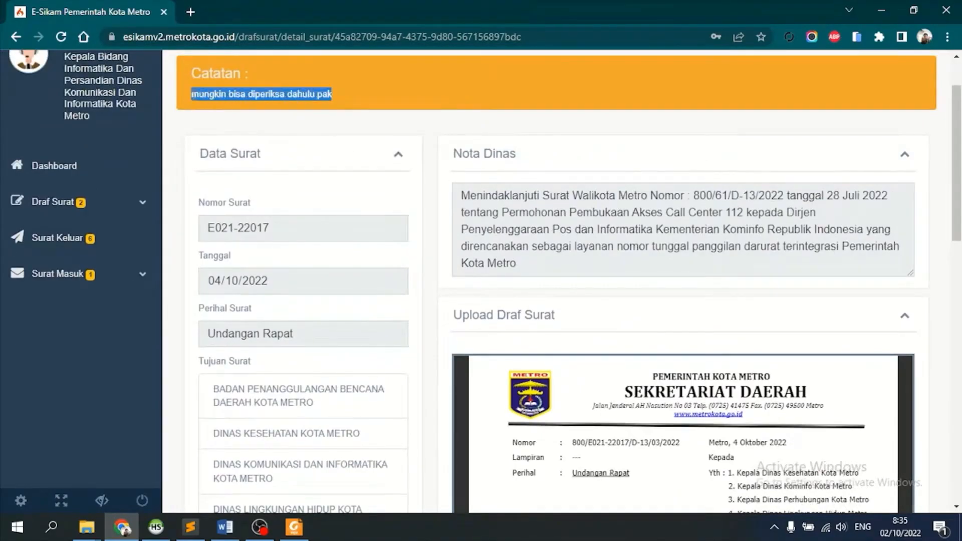
left_click(278, 146)
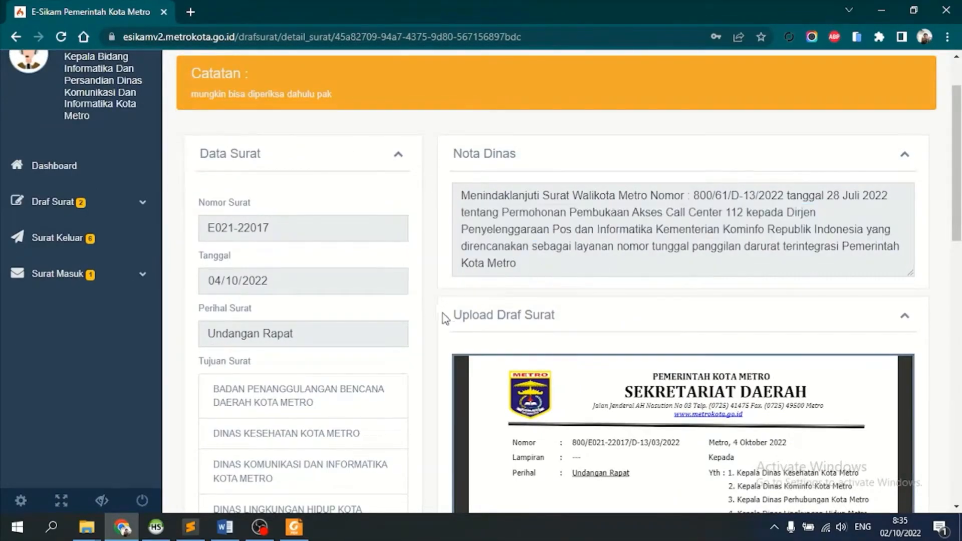
- Collapse Nota Dinas and look over the letter preview and the Log Surat entries
left_click(904, 153)
scroll(449, 329, "down", 1)
scroll(616, 286, "down", 12)
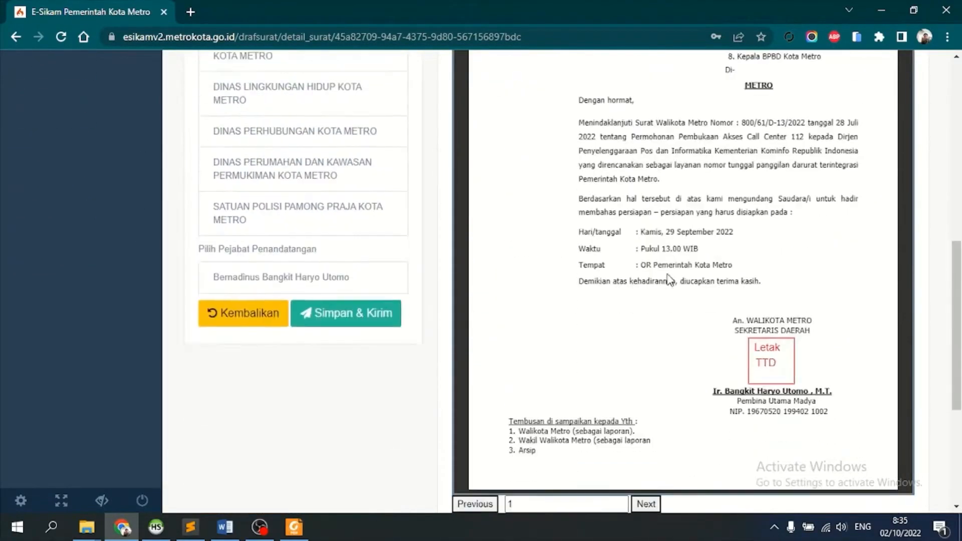
scroll(671, 279, "up", 4)
scroll(671, 279, "up", 5)
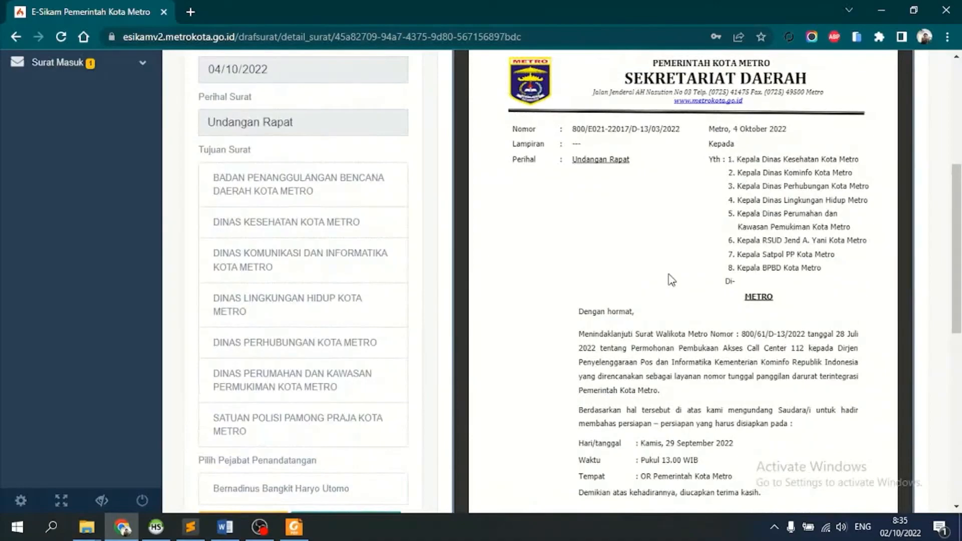
scroll(671, 279, "up", 6)
scroll(669, 279, "down", 10)
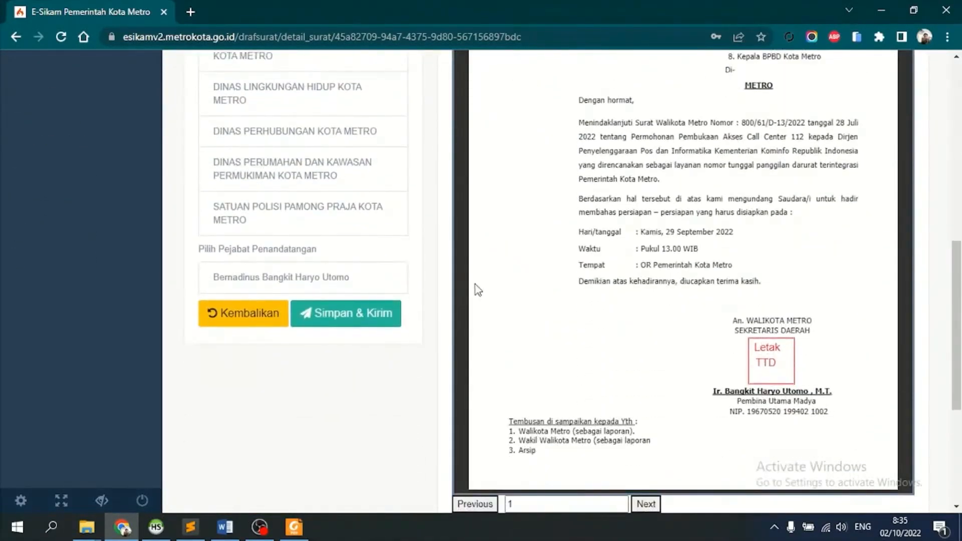
scroll(448, 302, "down", 5)
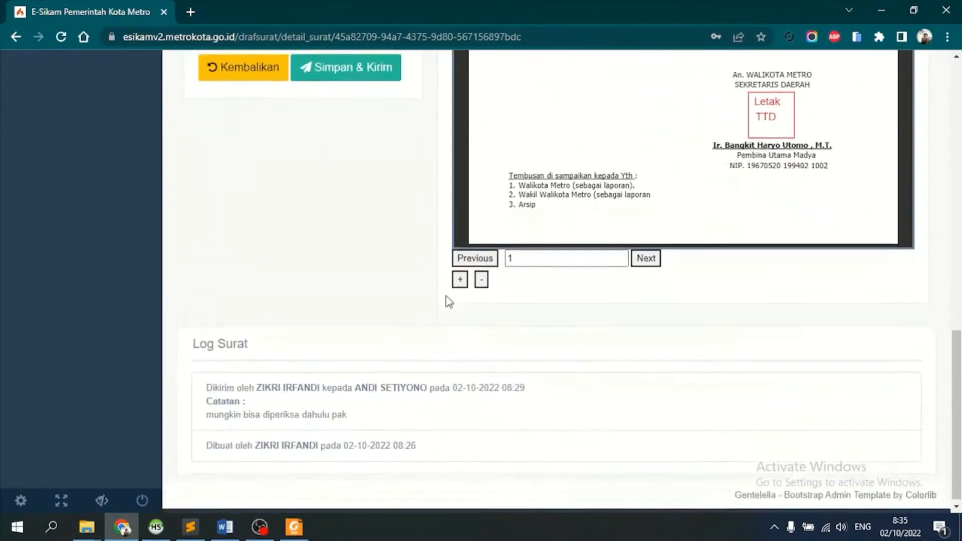
left_click_drag(201, 342, 285, 346)
left_click_drag(213, 387, 280, 394)
left_click(296, 401)
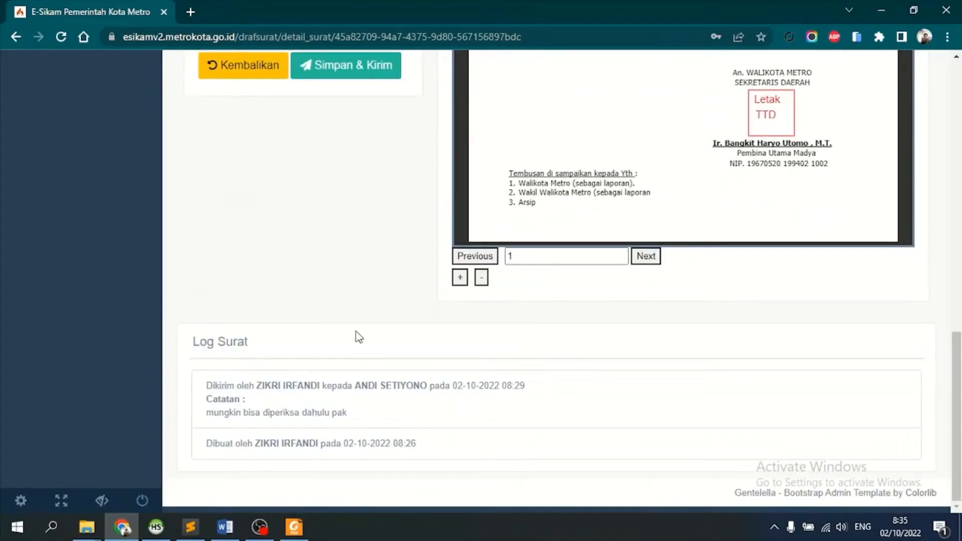
scroll(341, 305, "up", 7)
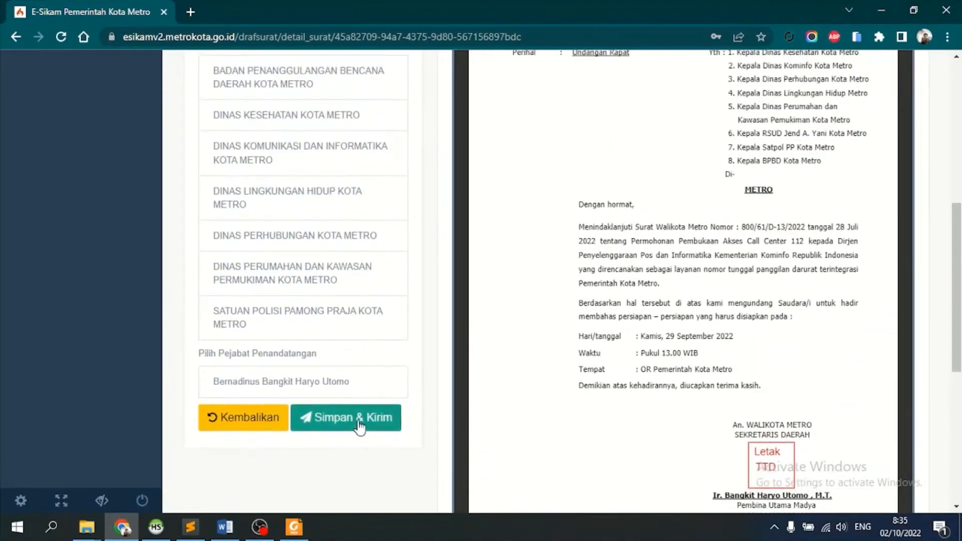
- Address the letter to the Kominfo office head, found by searching 'subeh'
left_click(358, 425)
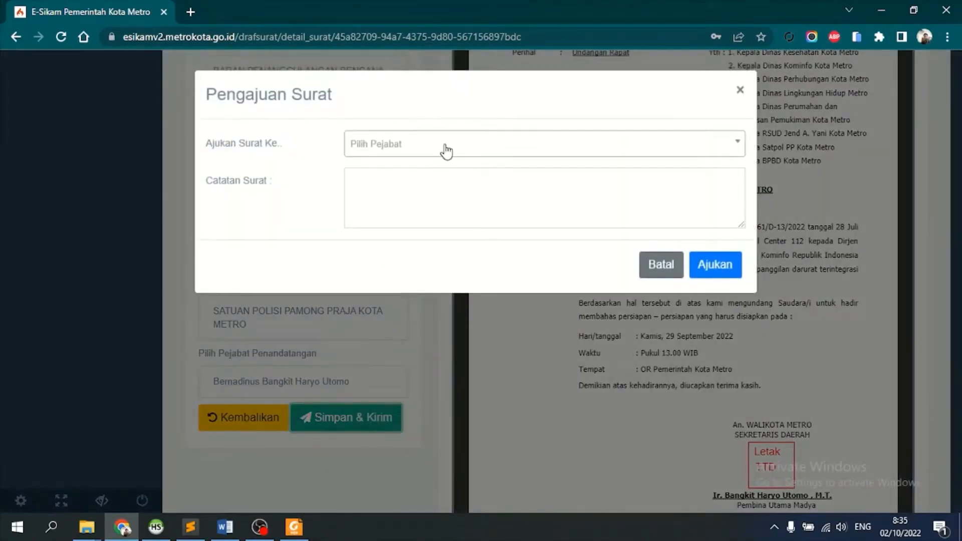
left_click(445, 151)
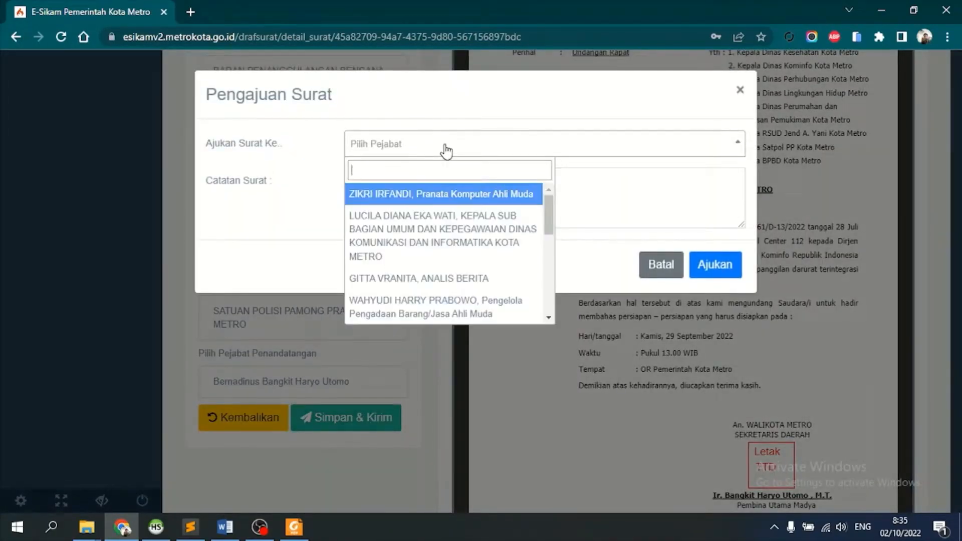
type("subeh")
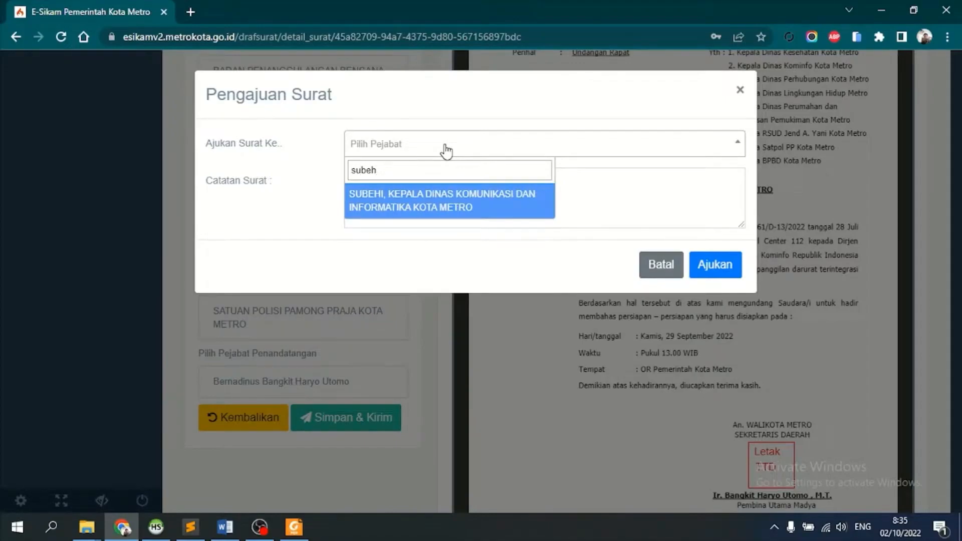
left_click(449, 208)
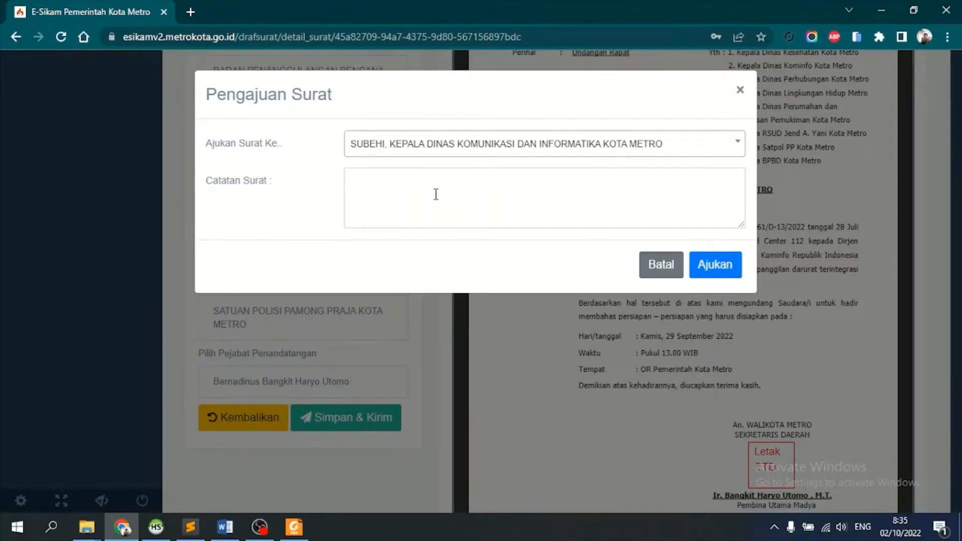
- Replace the Catatan Surat note with 'sudah sesuai arahan' and submit via Ajukan
left_click(435, 194)
type("mohon kira nya di")
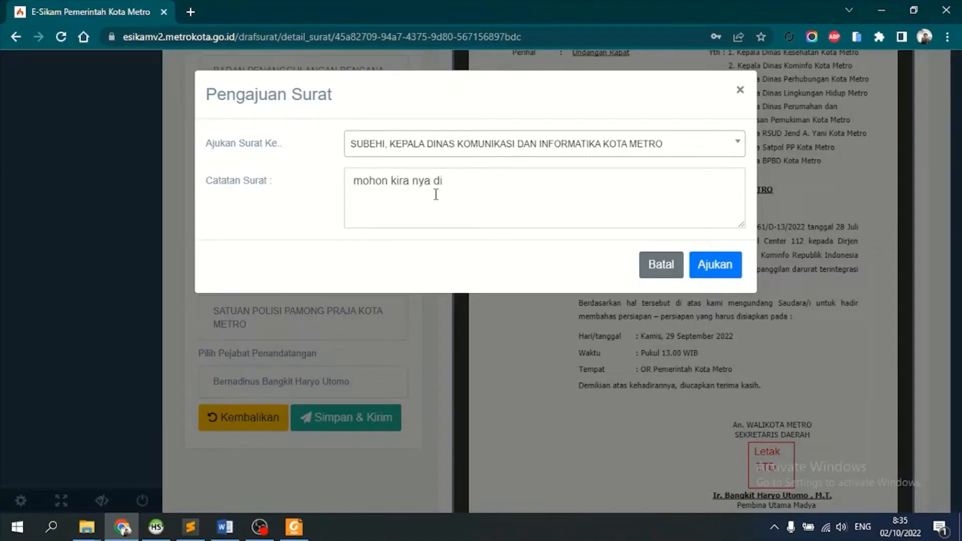
key("ctrl+a")
left_click(436, 194)
key("ctrl+a")
key("BackSpace")
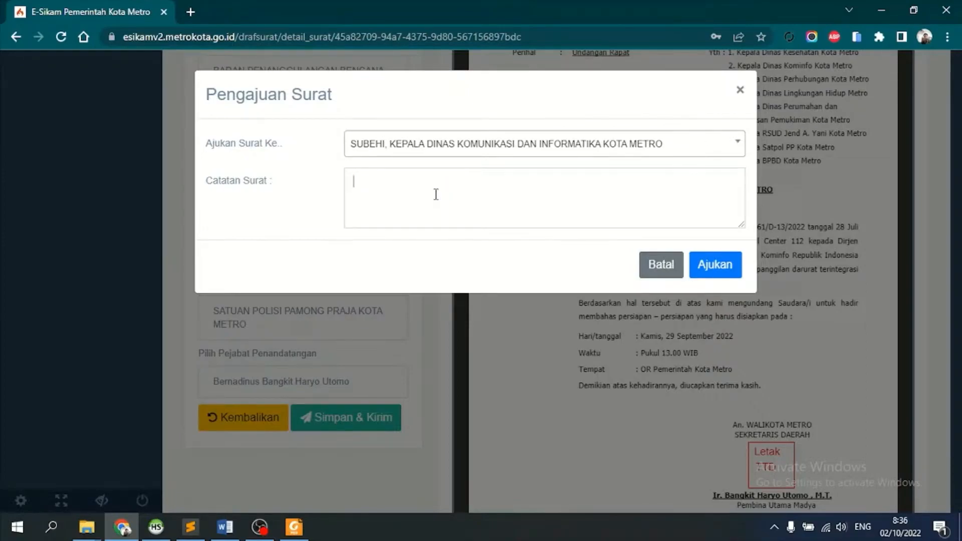
type("sudah sesuai arahan")
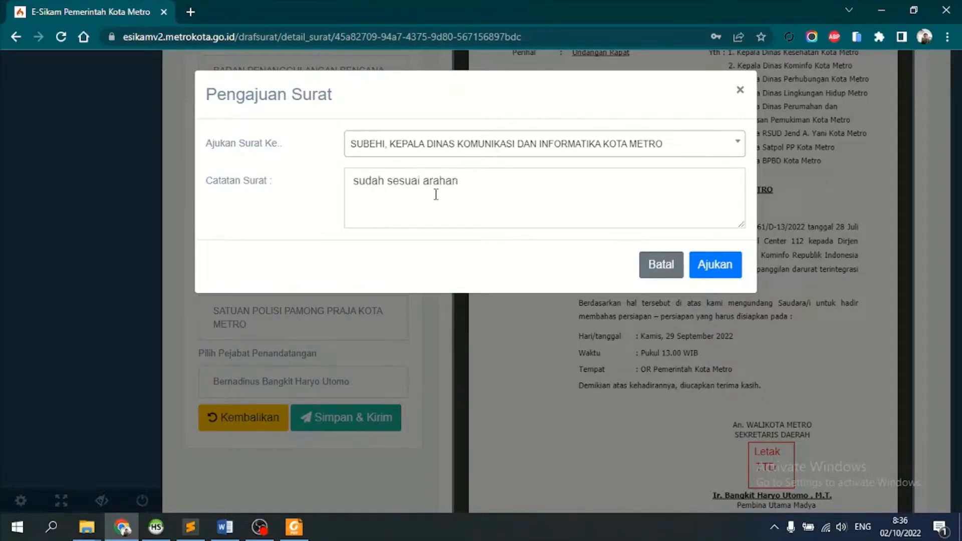
left_click(731, 275)
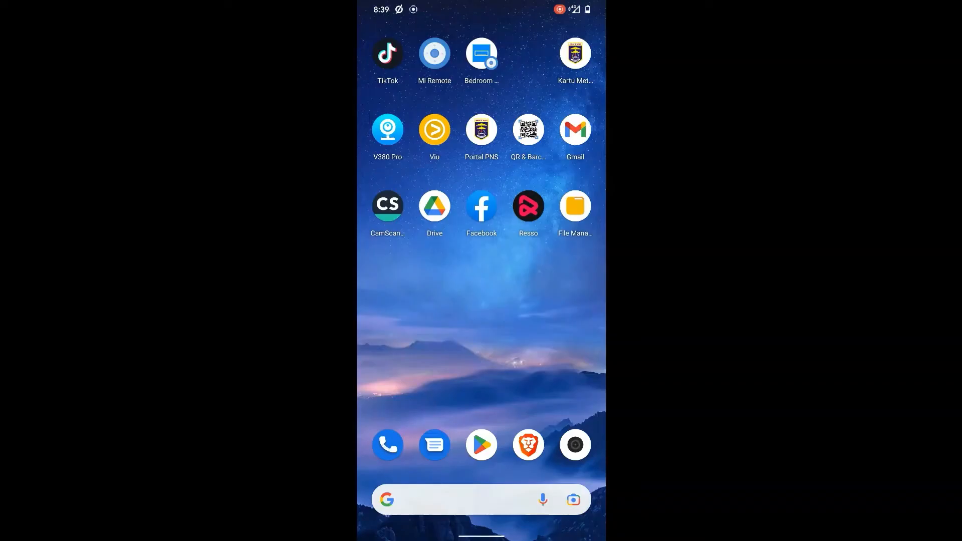
- Open Play Store on the phone and search for 'portal pns' from the suggestions
left_click(481, 444)
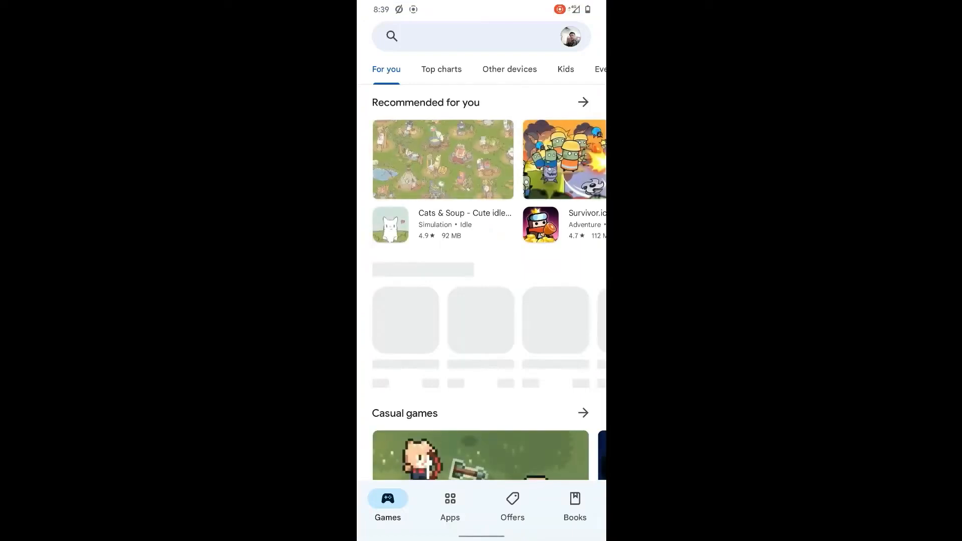
left_click(546, 37)
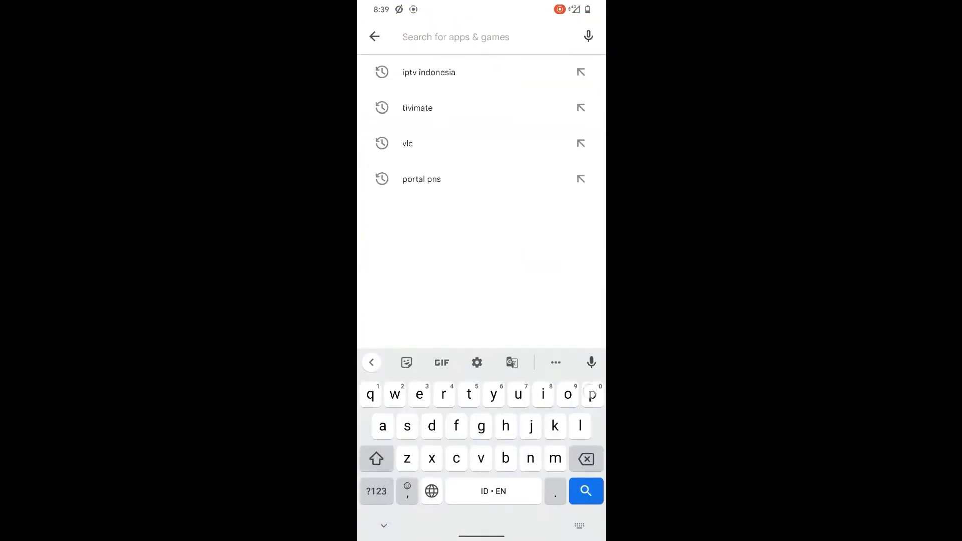
type("portal")
left_click(429, 72)
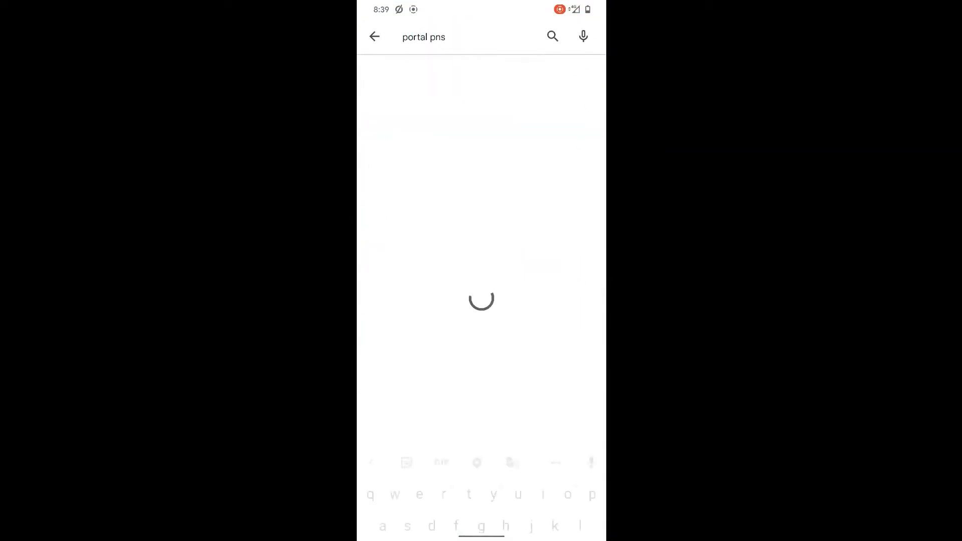
- In Portal PNS's Draft Surat list, view all seven Undangan Rapat recipients, then open the draft
left_click(441, 112)
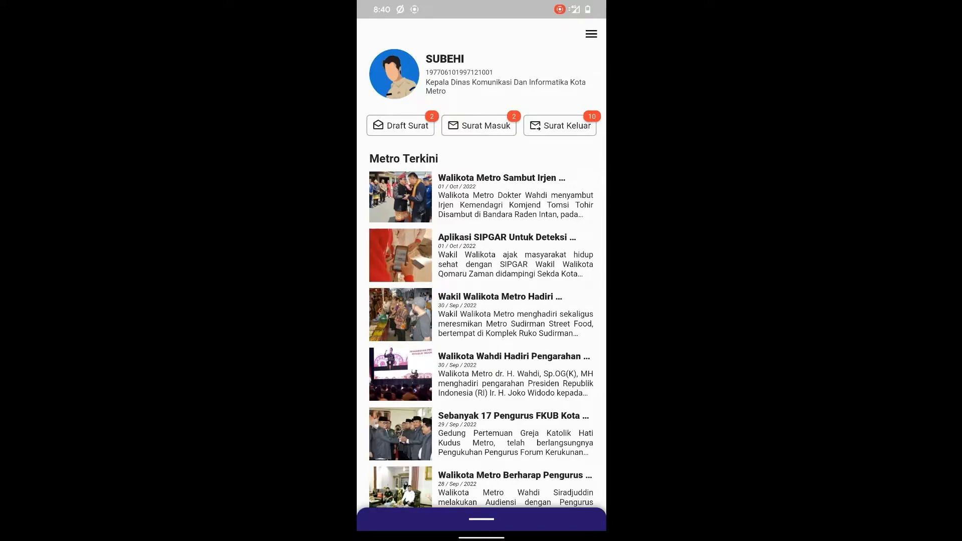
left_click(400, 125)
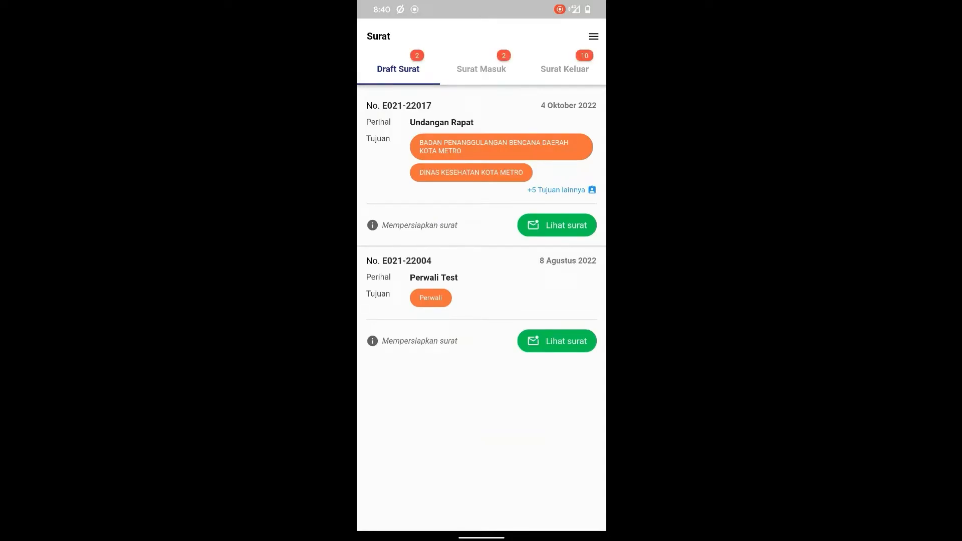
left_click(571, 190)
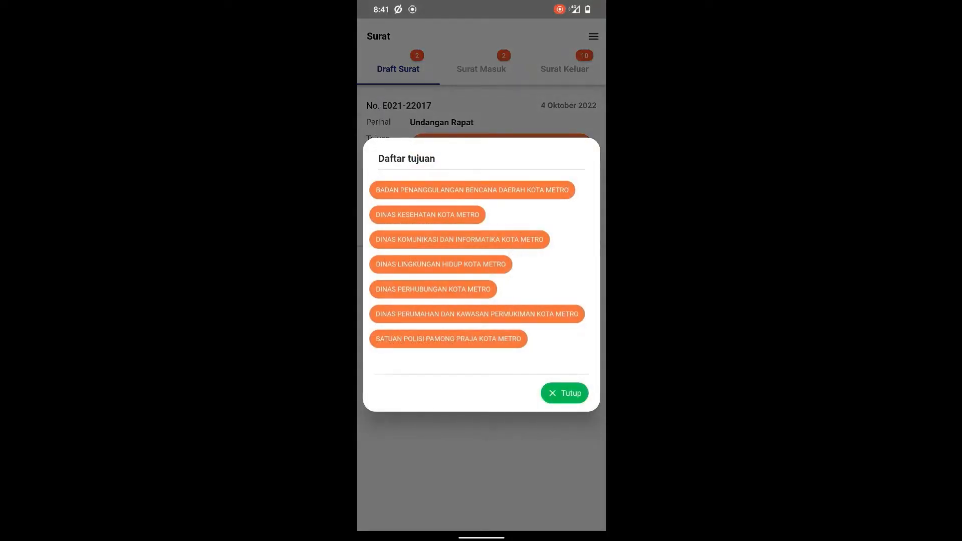
left_click(565, 393)
left_click(565, 225)
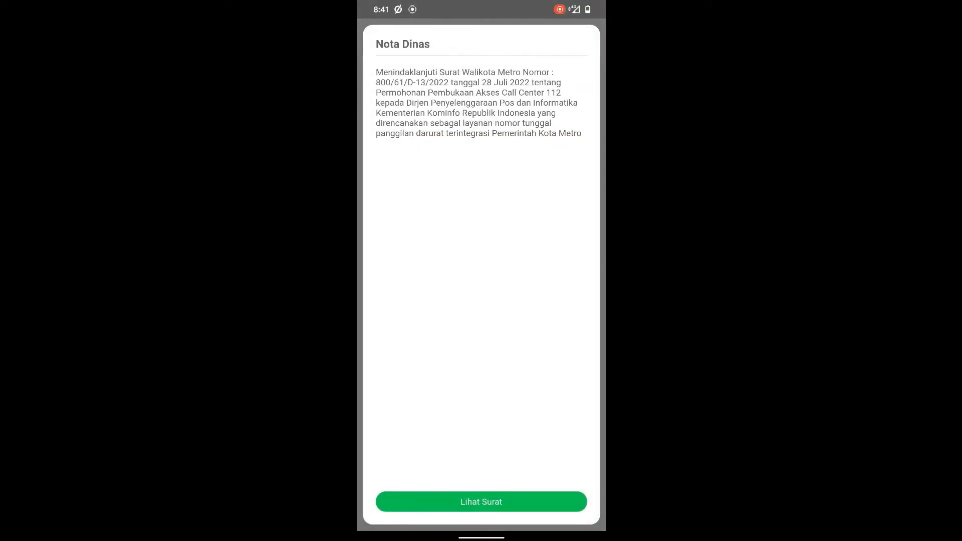
- View the Undangan Rapat letter and its full PDF, then bring up the Kembalikan note box
left_click(526, 503)
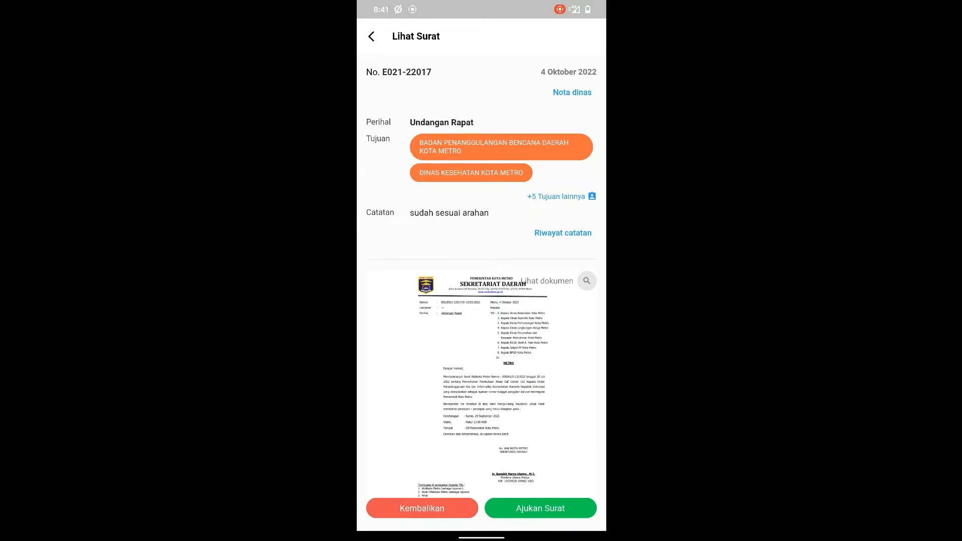
left_click(587, 280)
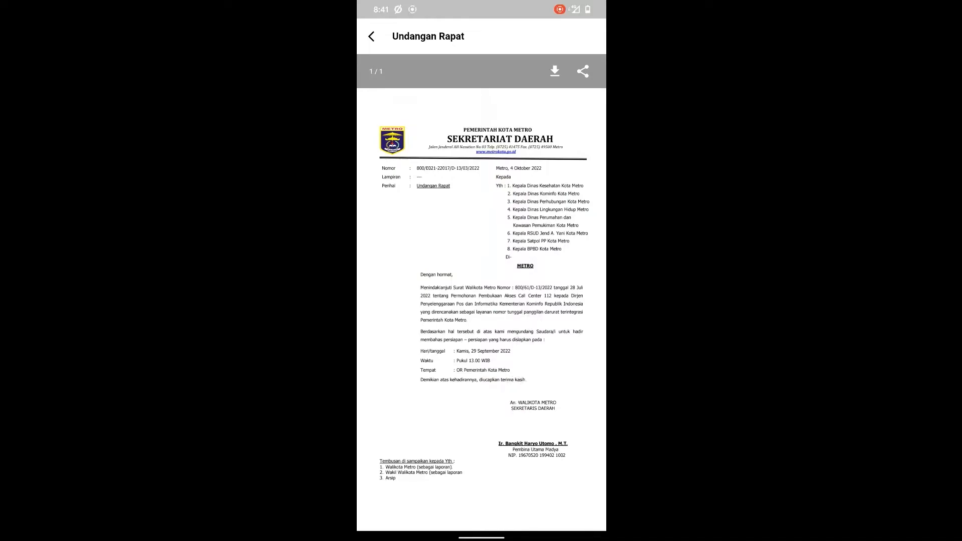
left_click(371, 36)
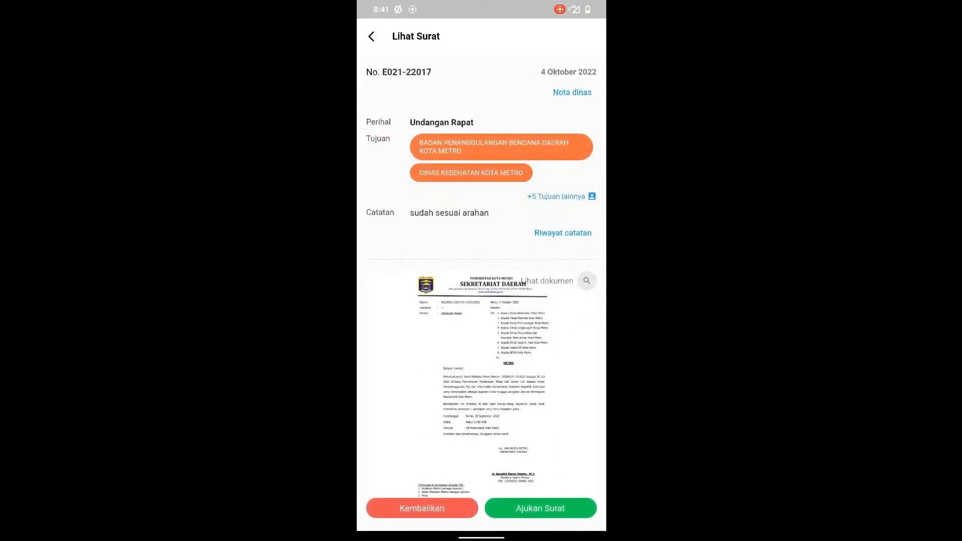
scroll(540, 435, "down", 2)
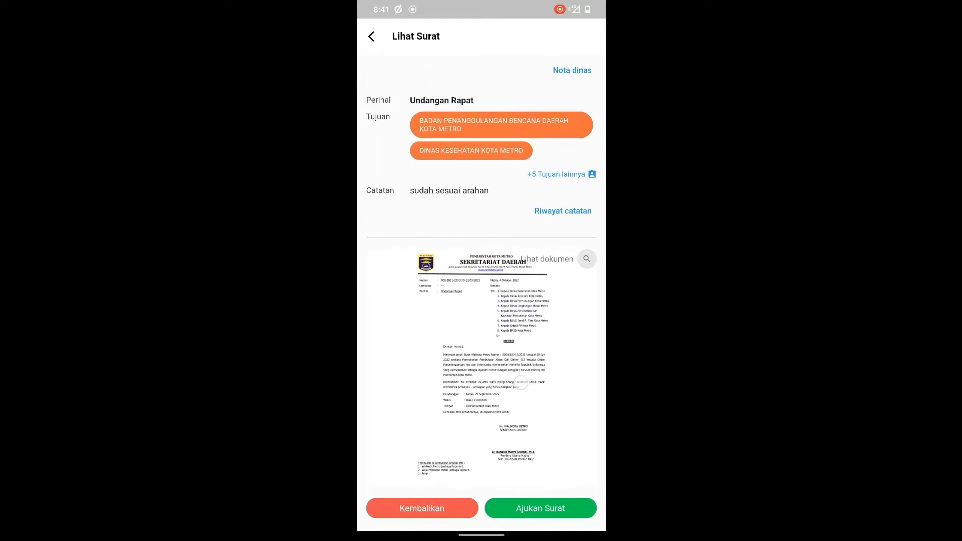
left_click(440, 509)
- Dictate a note that the first paragraph needs adjusting, return the letter, and dismiss Berhasil
left_click(416, 289)
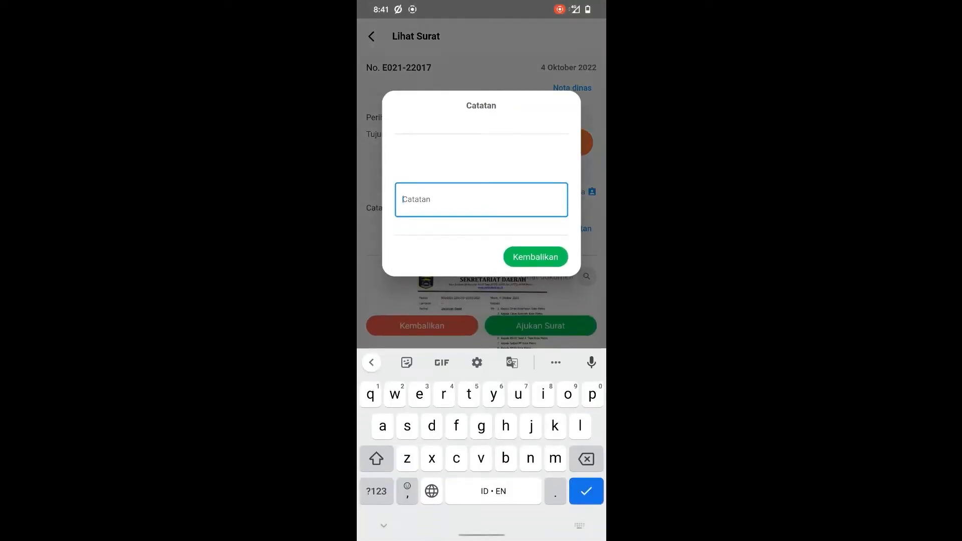
left_click(591, 362)
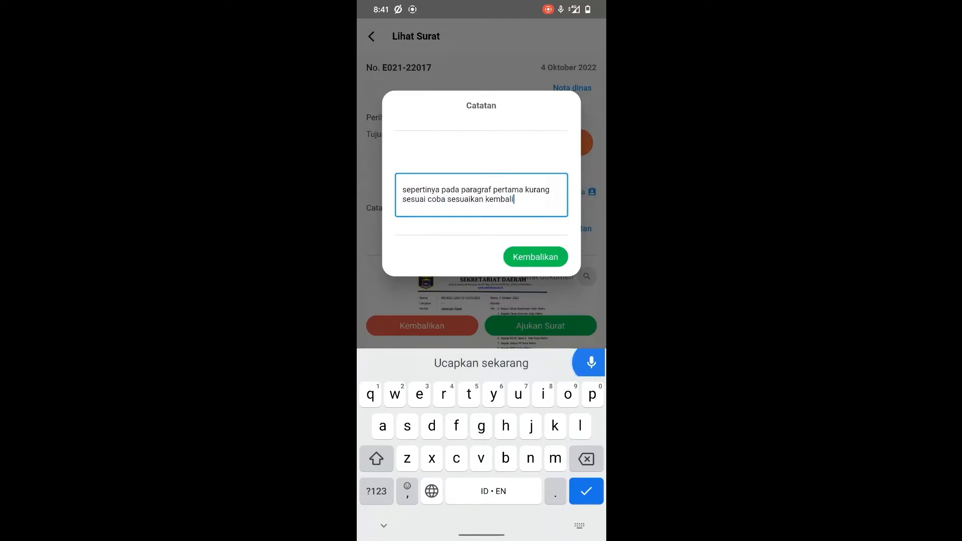
left_click(525, 255)
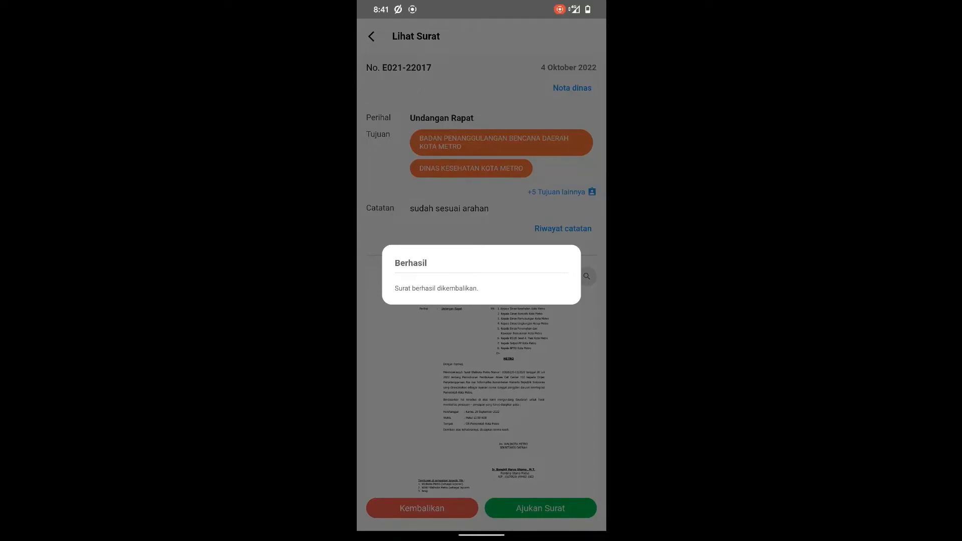
left_click(551, 386)
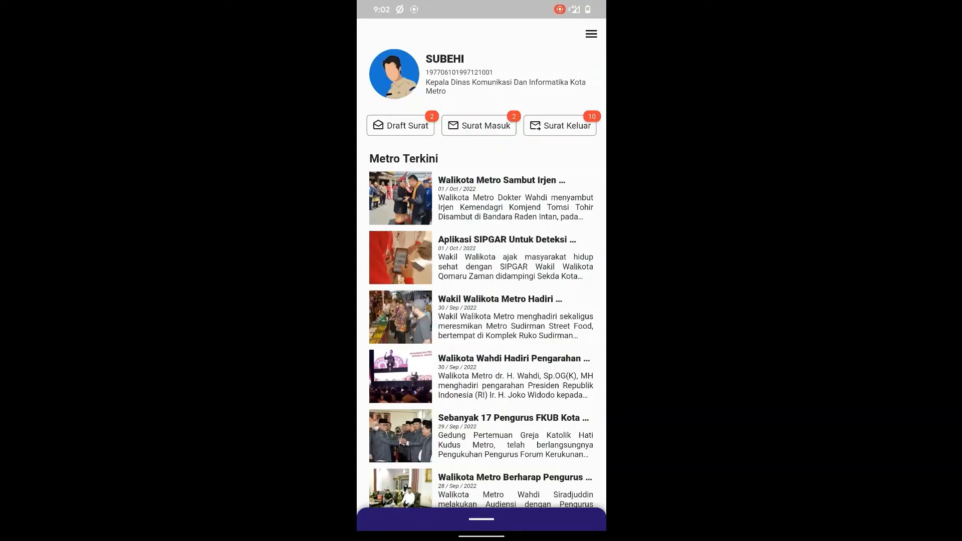
- Reopen draft E021-22017 from Draft Surat, check its PDF and the Riwayat catatan note history
left_click(400, 125)
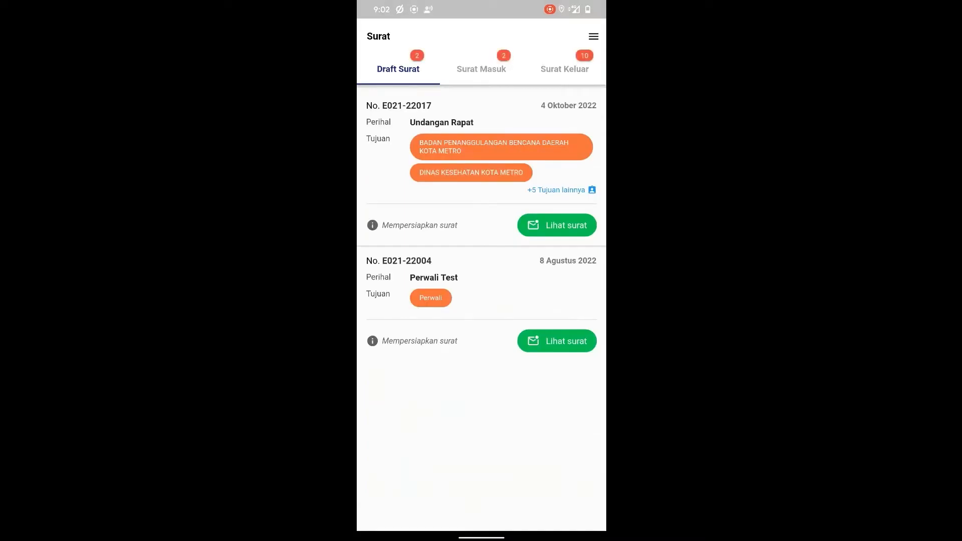
left_click(576, 220)
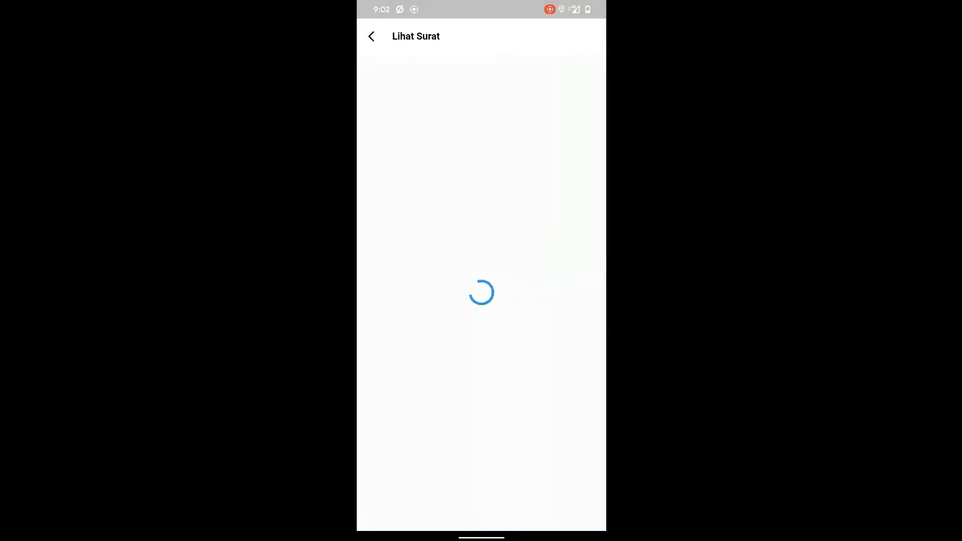
left_click(481, 501)
left_click(581, 273)
left_click_drag(540, 366, 534, 393)
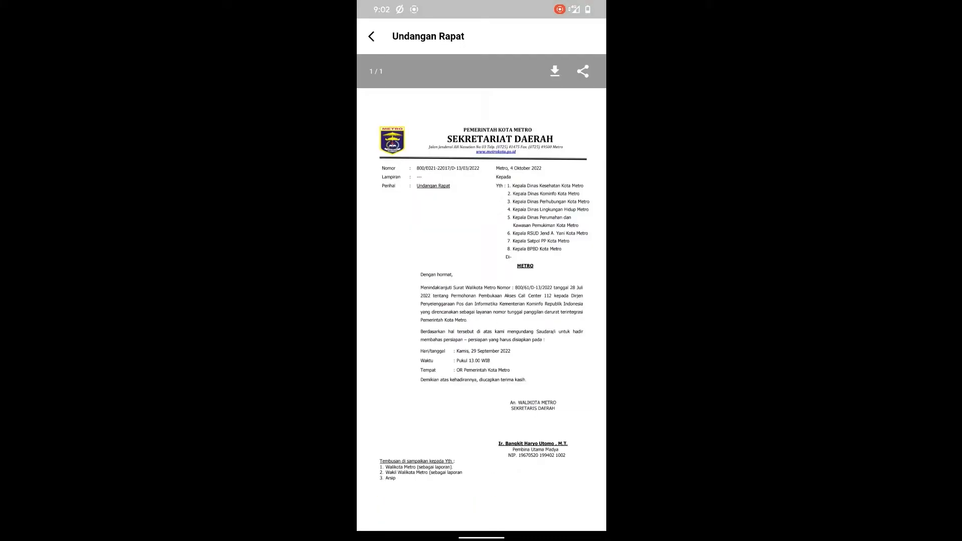
left_click(371, 36)
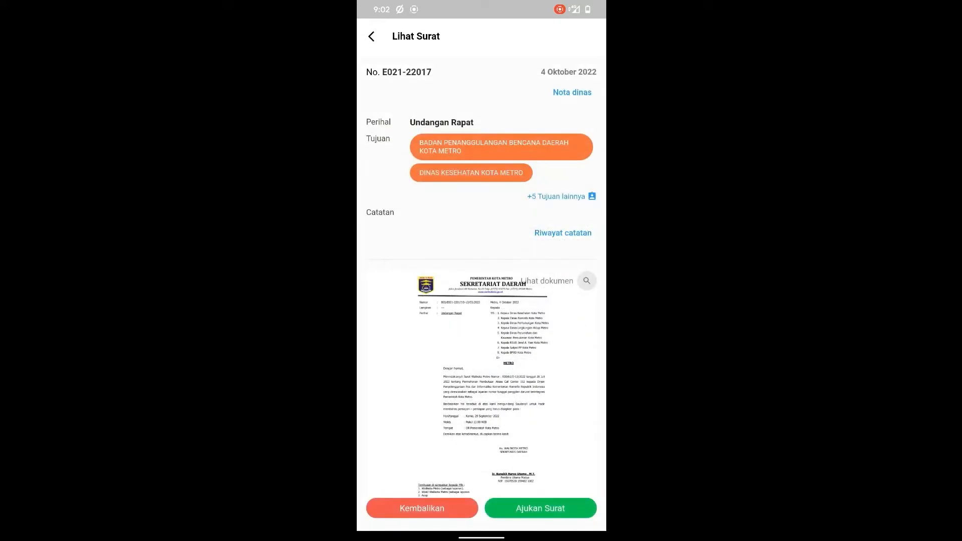
left_click(562, 233)
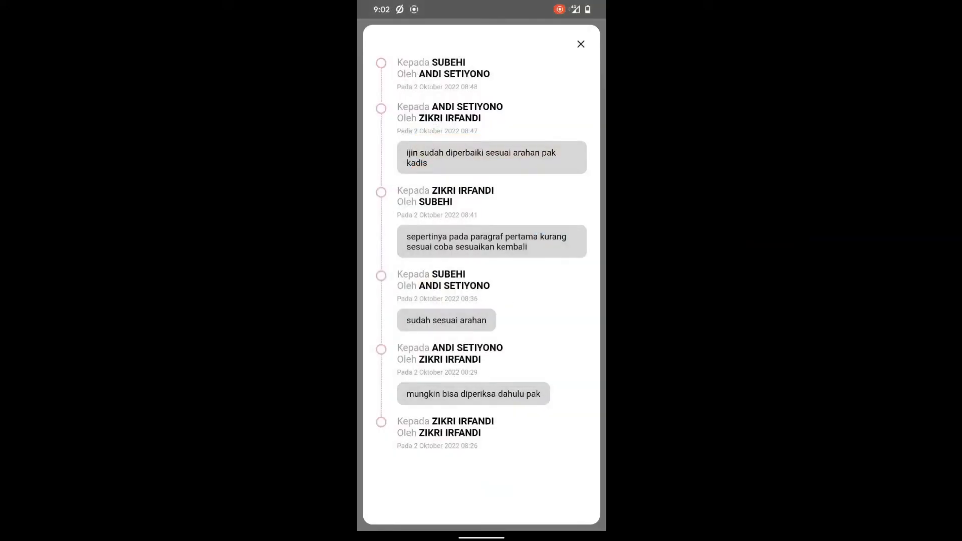
left_click(582, 46)
left_click(555, 509)
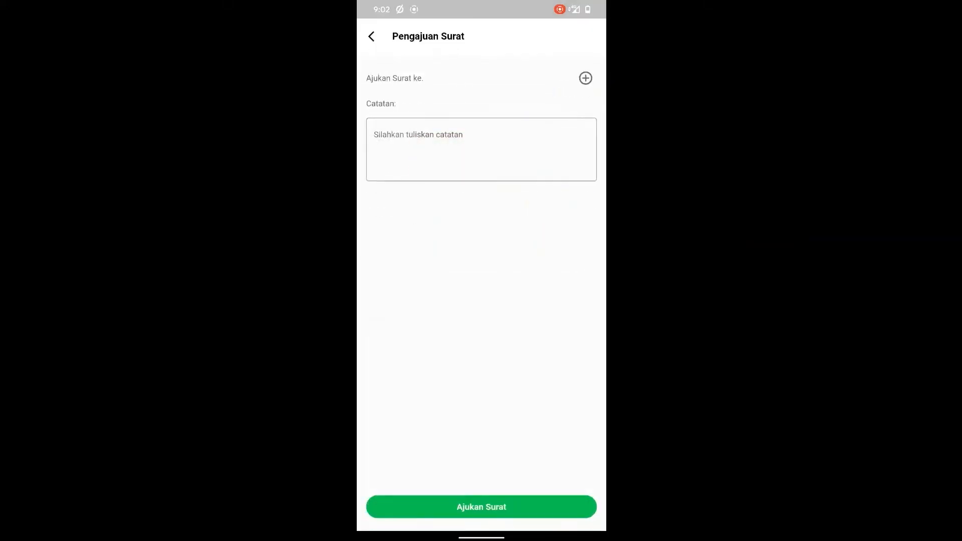
left_click(585, 78)
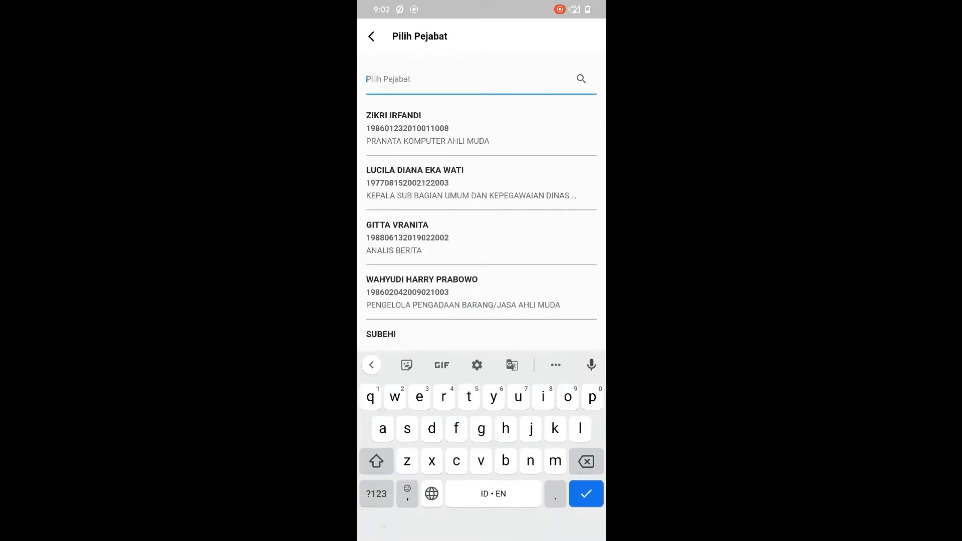
type("yeri")
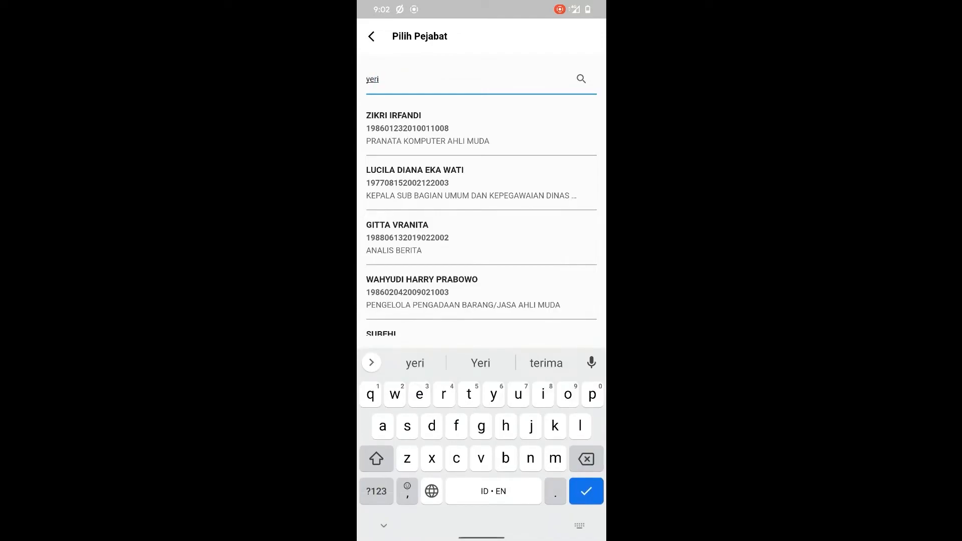
key("Return")
left_click(387, 122)
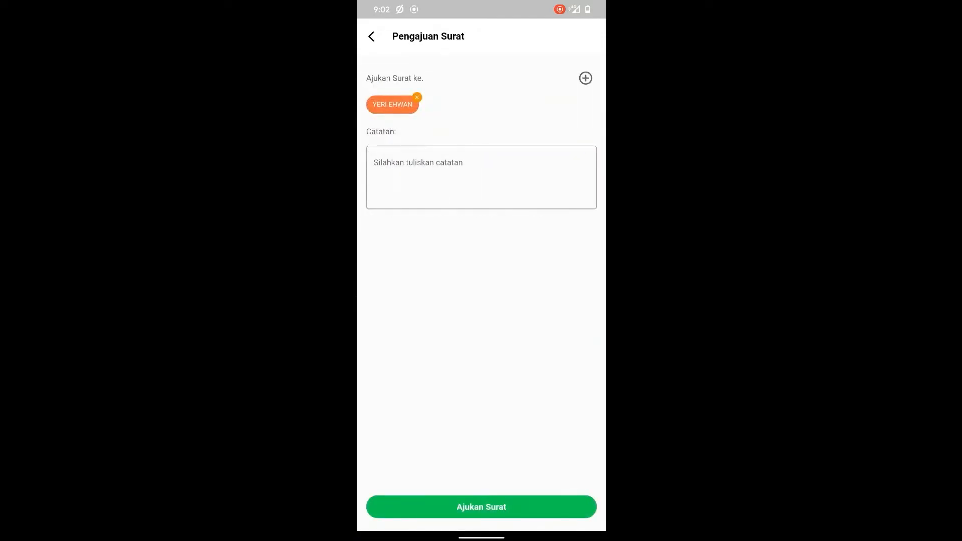
left_click(481, 507)
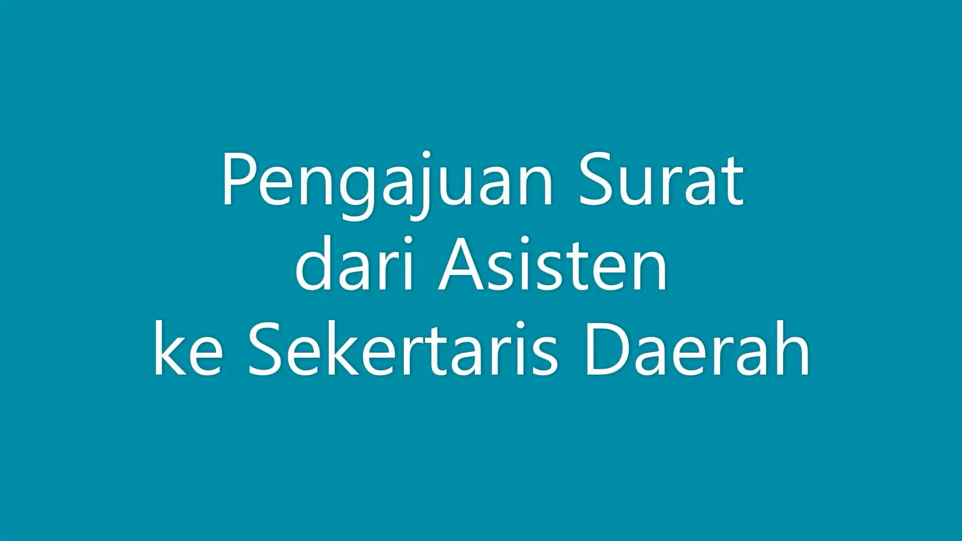
- Open draft E021-22017 from Draft Surat and view its full letter document
left_click(401, 131)
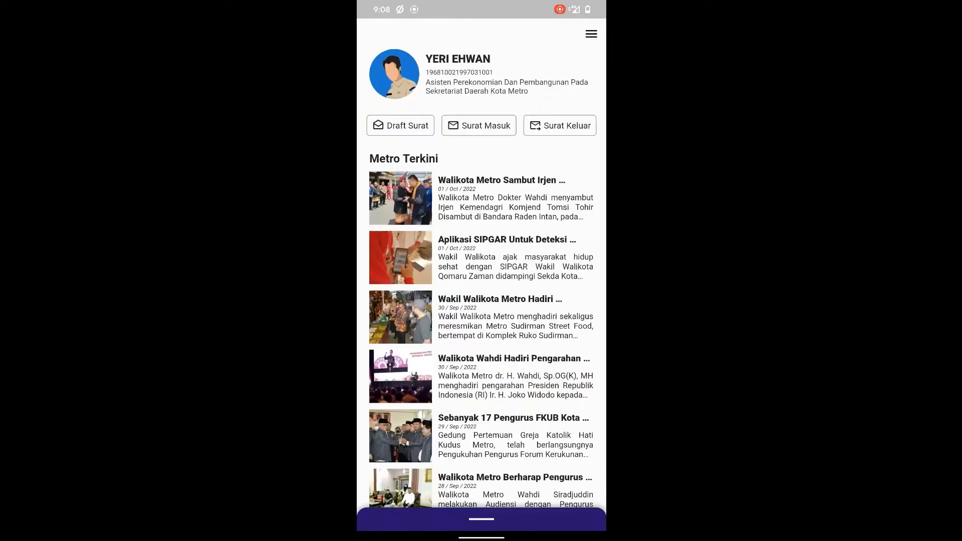
left_click(400, 125)
left_click(571, 226)
left_click(520, 503)
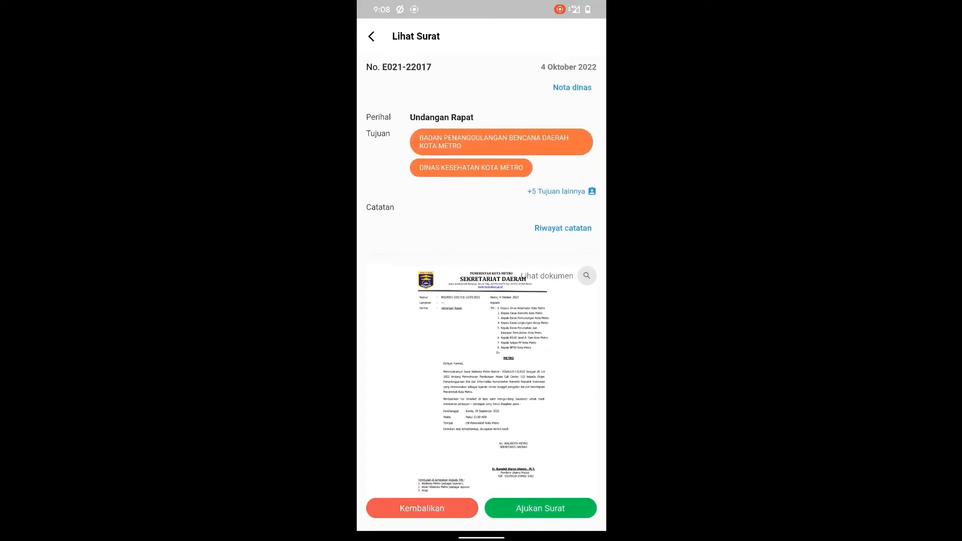
left_click(587, 277)
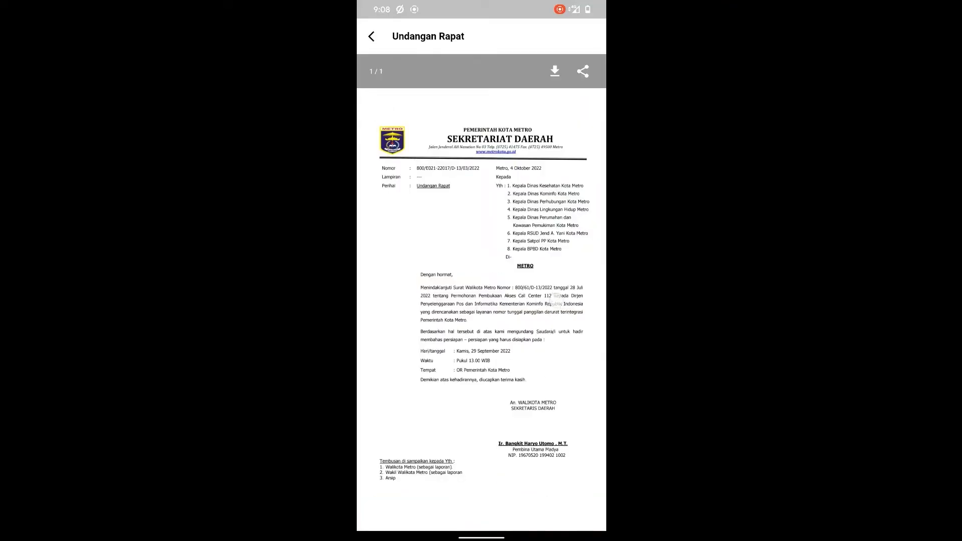
key("Escape")
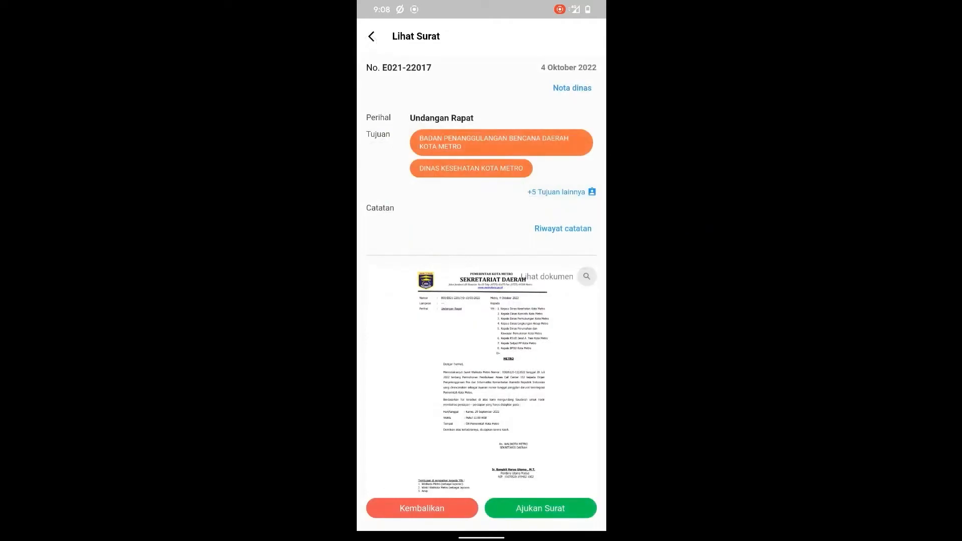
- Browse the Riwayat catatan entries up to the 09:02 handoff, then close them
left_click(577, 230)
left_click(467, 239)
left_click(492, 155)
left_click(490, 107)
left_click(532, 66)
left_click(580, 44)
left_click_drag(538, 429, 541, 394)
- Choose the Regional Secretary as recipient through Pilih Pejabat
left_click(540, 508)
left_click(585, 78)
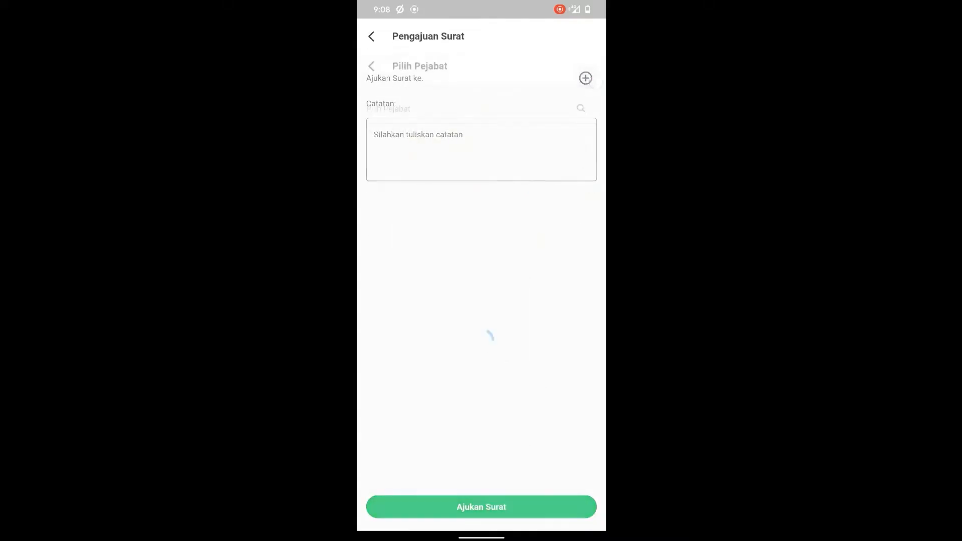
left_click(443, 346)
left_click(481, 506)
- Write the note 'sekiranya bisa di tandatangani' and submit the letter with Ajukan Surat
left_click(481, 177)
type("m")
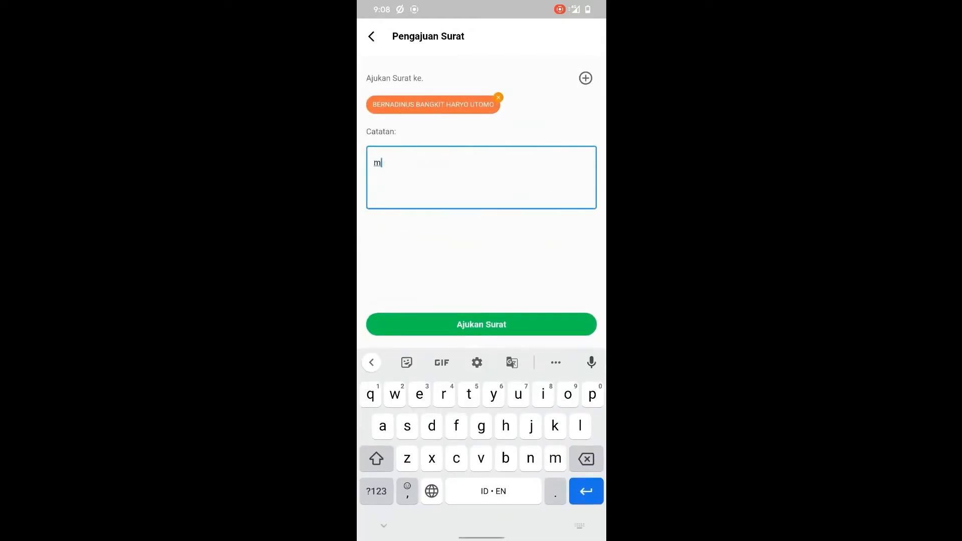
type("ohon bisa")
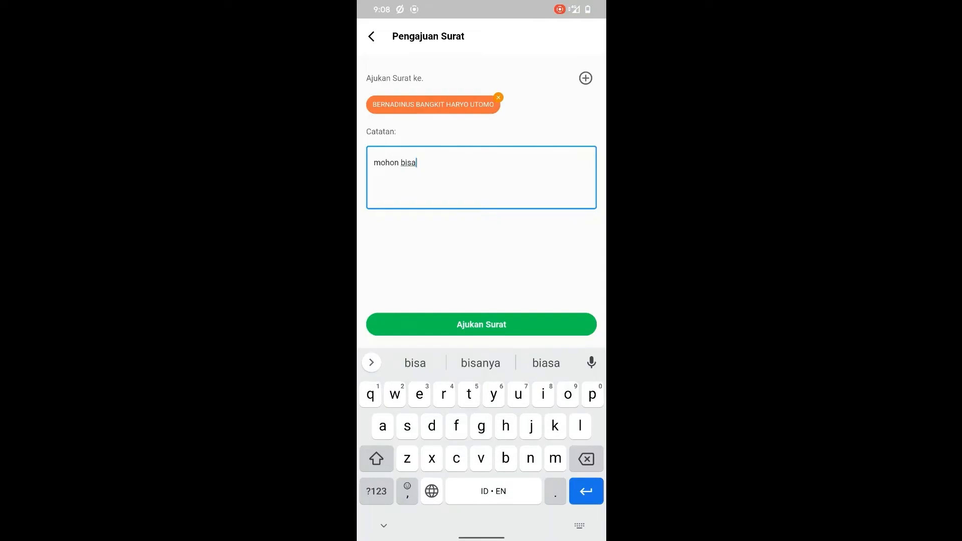
key("BackSpace")
key("BackSpace")
key("BackSpace")
key("BackSpace")
key("BackSpace")
key("BackSpace")
key("BackSpace")
key("BackSpace")
key("BackSpace")
key("BackSpace")
type("sekir")
left_click(480, 363)
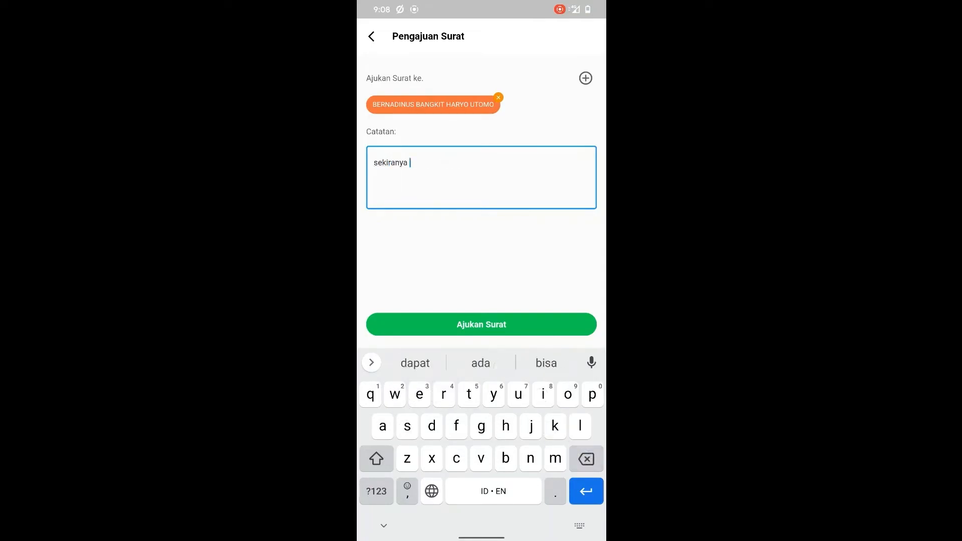
type("bisa di")
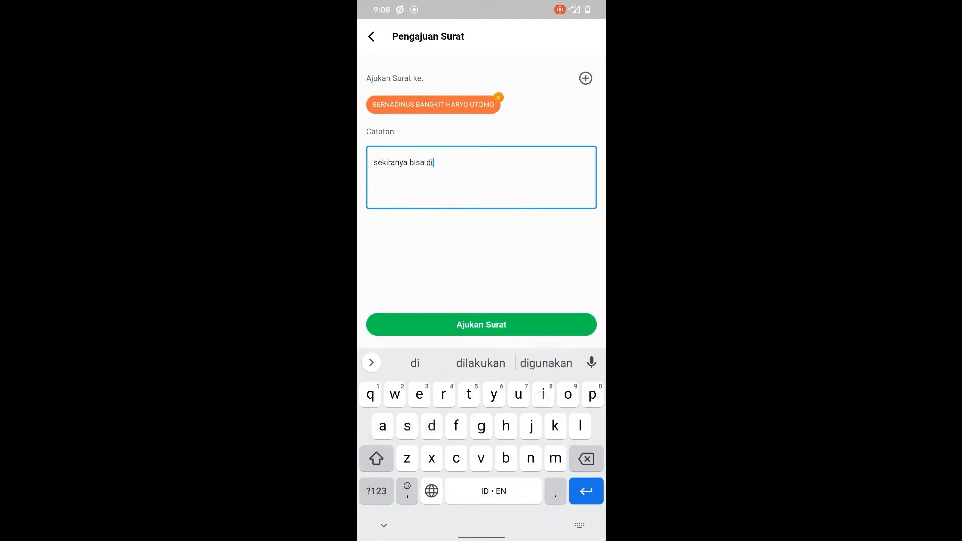
type(" tantatanga")
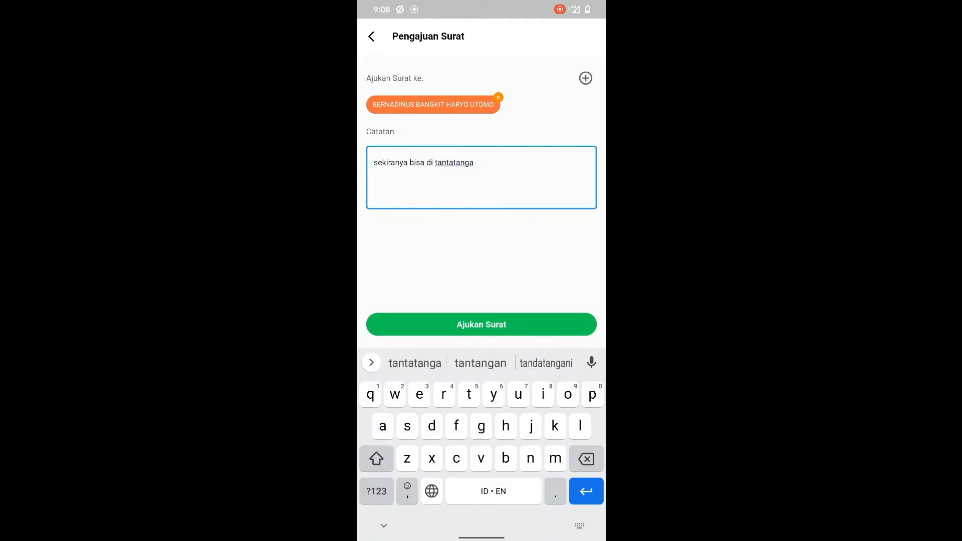
left_click(545, 363)
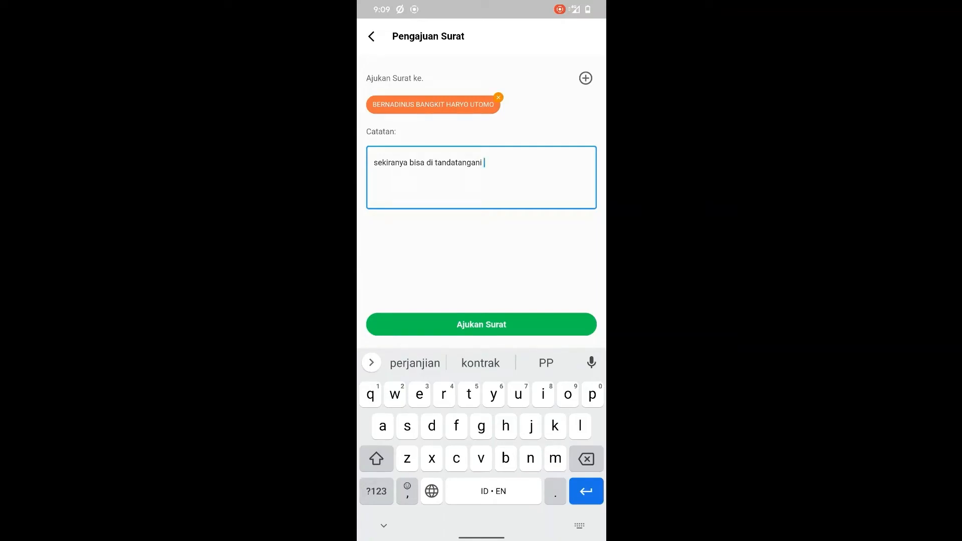
left_click(412, 325)
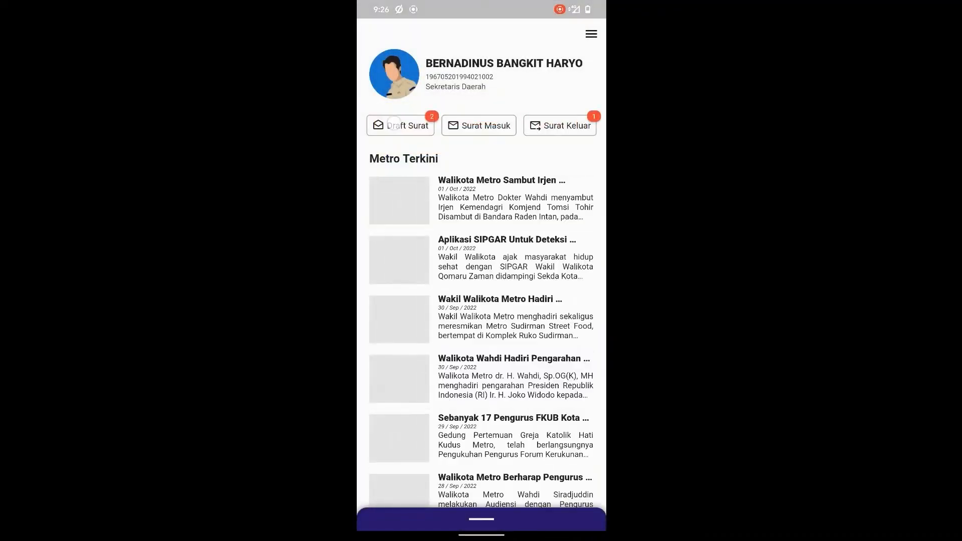
- As Regional Secretary, open draft E021-22017, view its document and check the Riwayat catatan entries
left_click(400, 125)
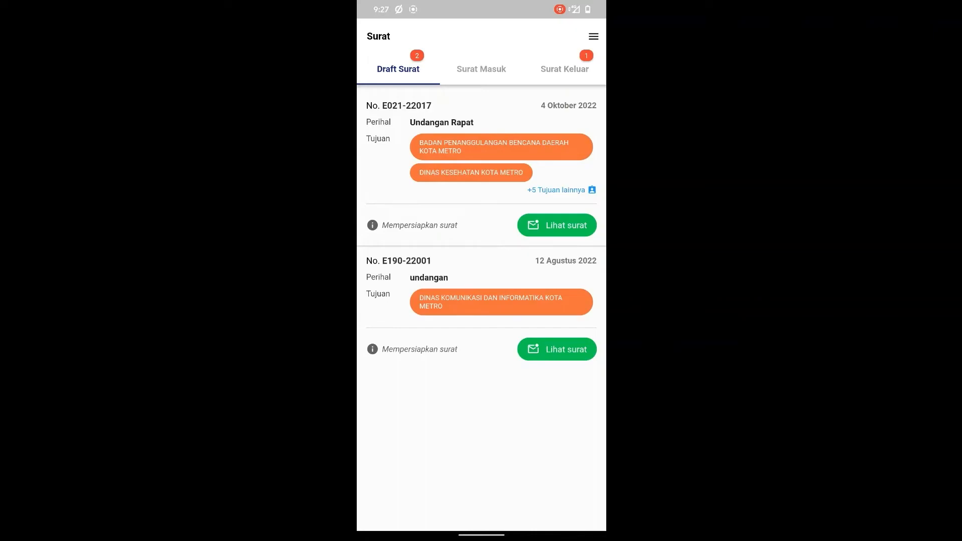
left_click(557, 225)
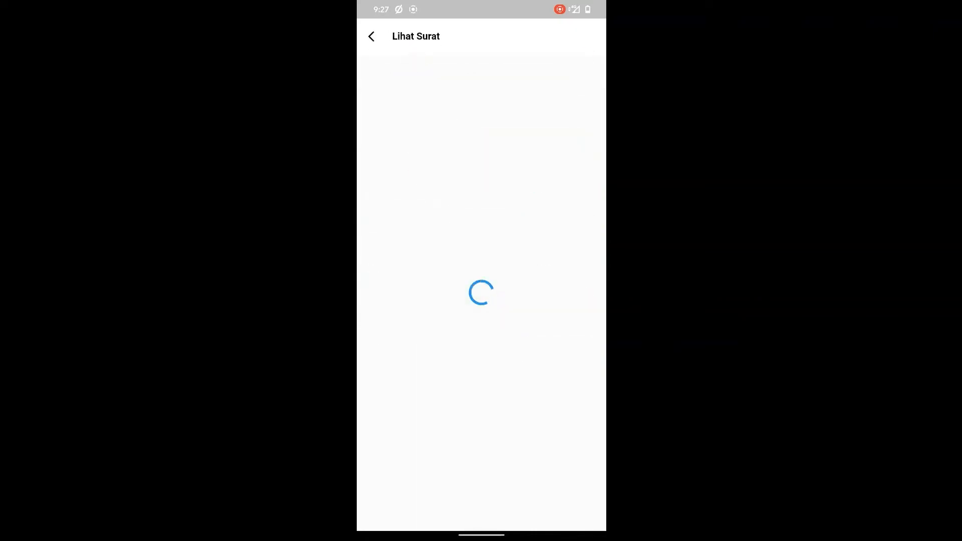
left_click(481, 501)
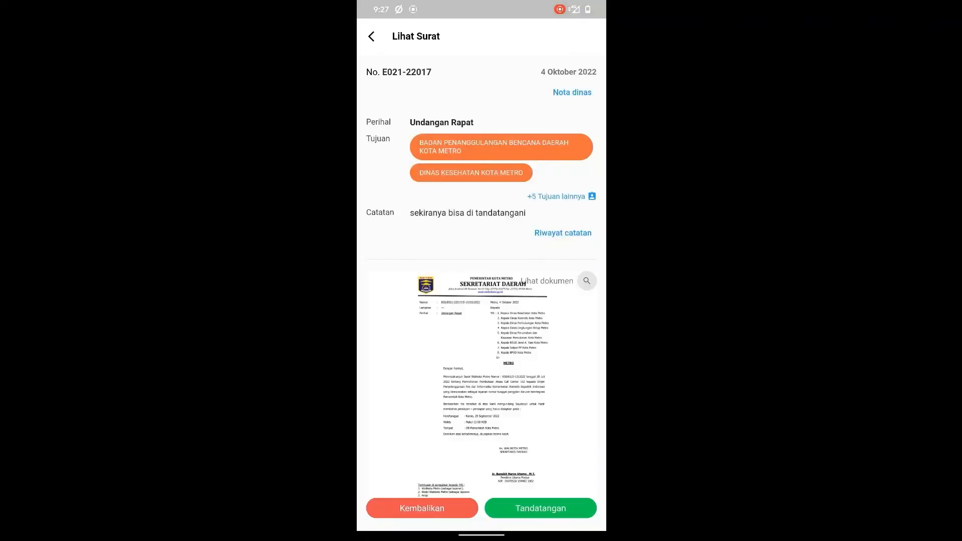
left_click(579, 272)
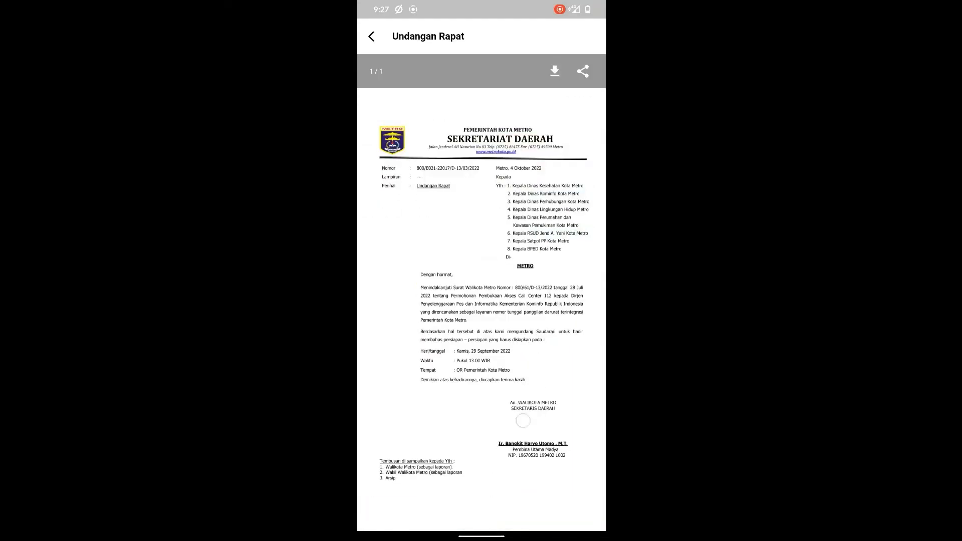
left_click(372, 36)
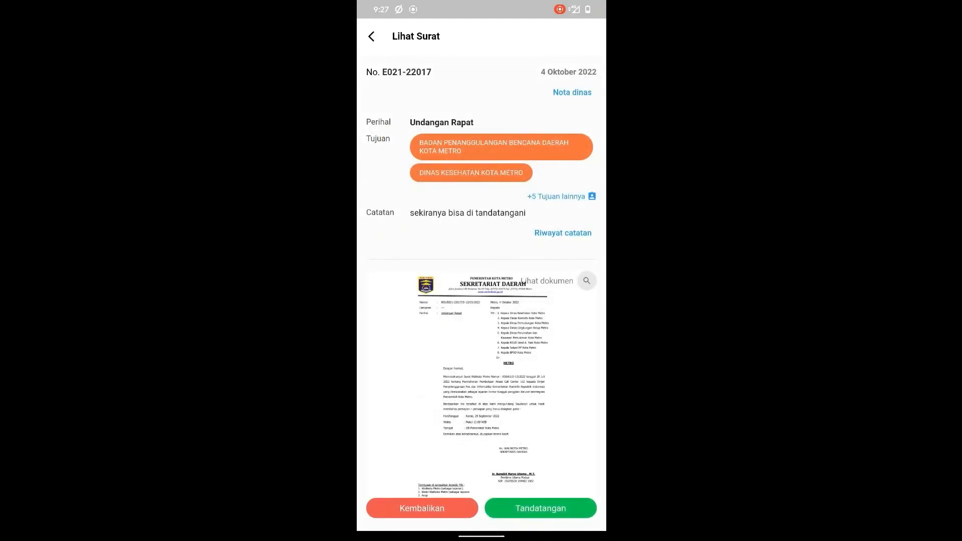
left_click(580, 224)
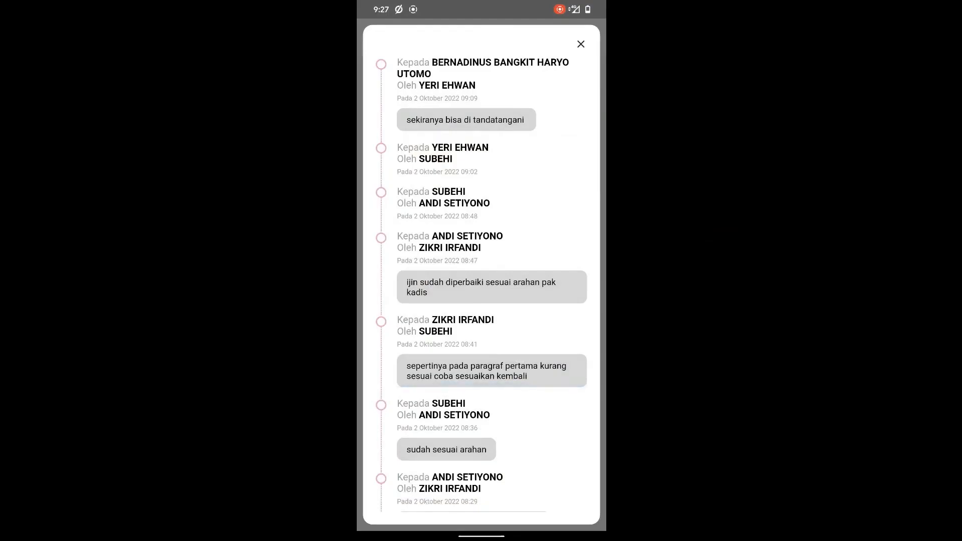
left_click(581, 44)
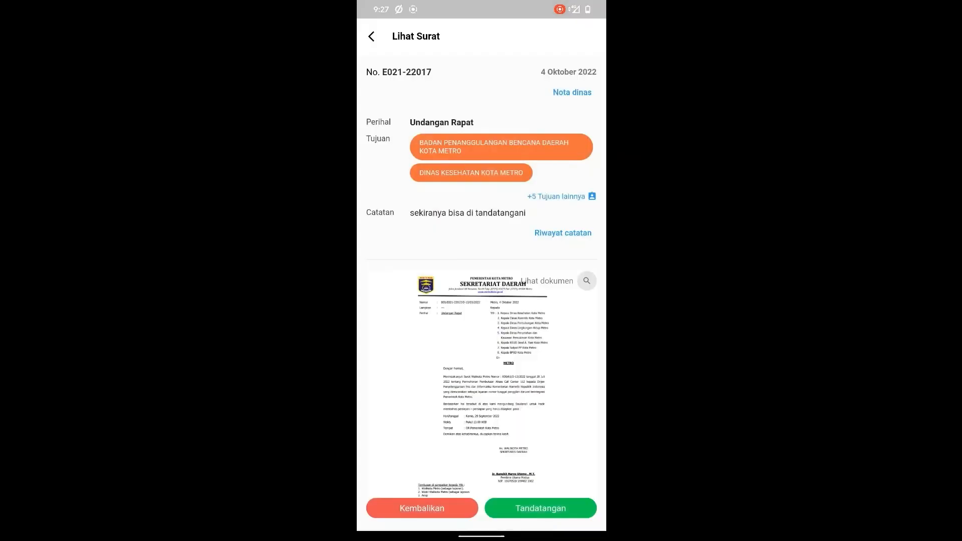
left_click(555, 513)
- Sign the Undangan Rapat letter with the signing passphrase and close the Berhasil confirmation
left_click(372, 459)
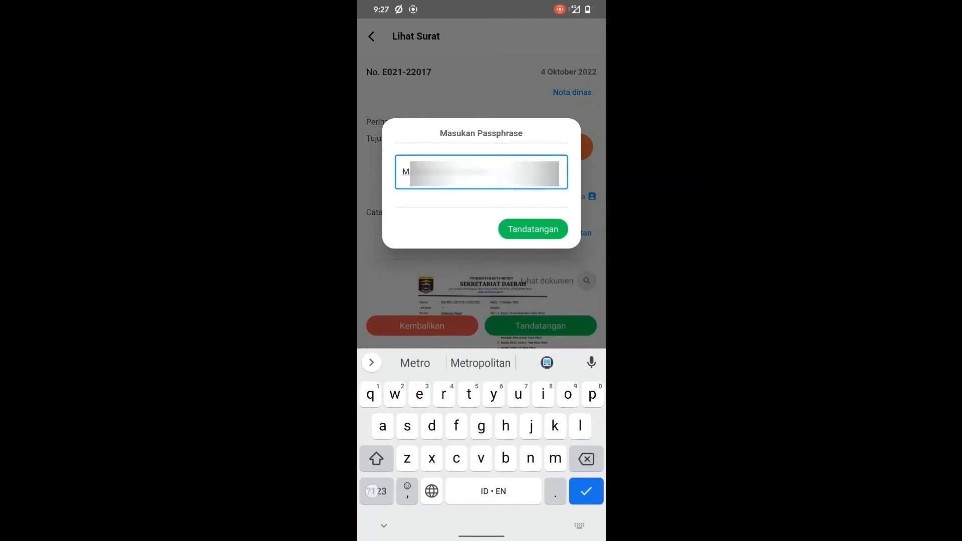
left_click(377, 491)
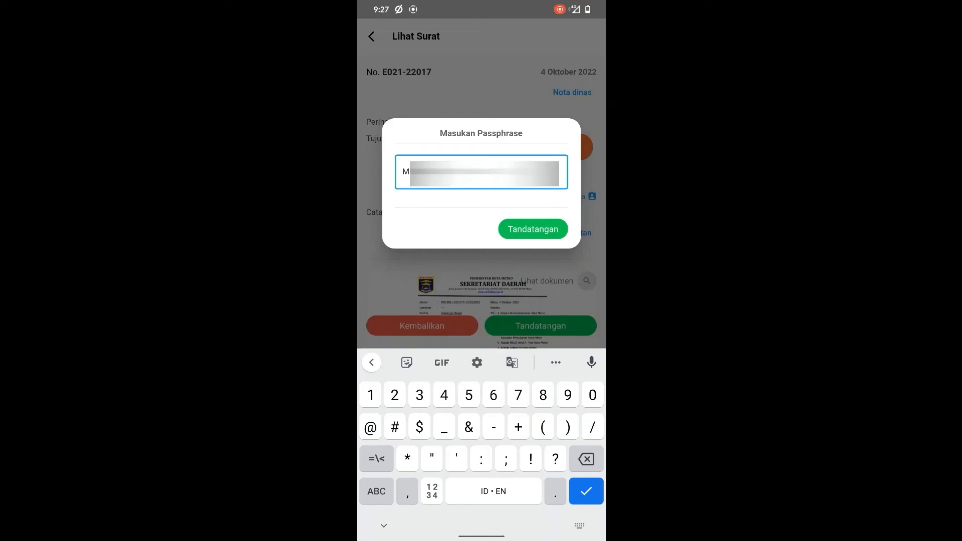
left_click(533, 229)
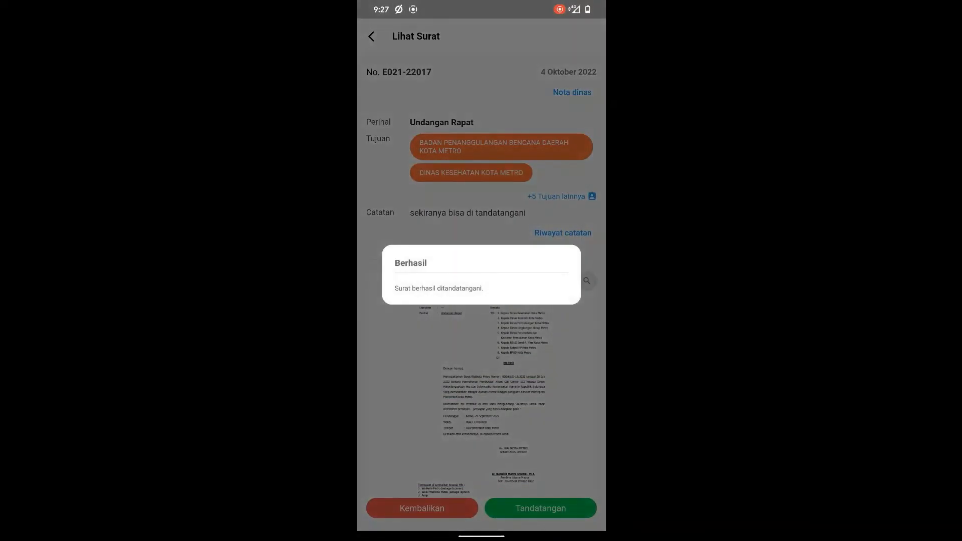
left_click(399, 344)
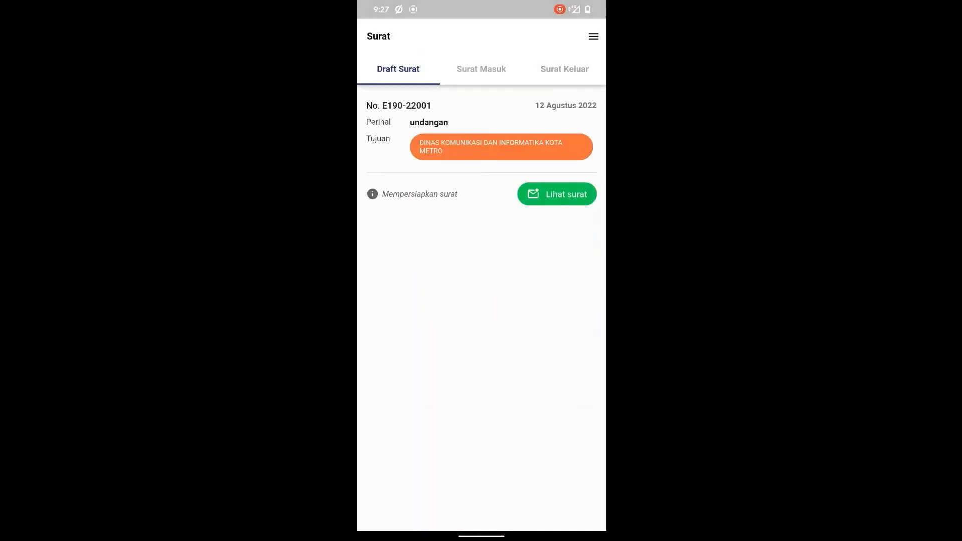
- Open letter E021-22017 from the Surat Keluar list and close the memo pop-up
left_click(564, 69)
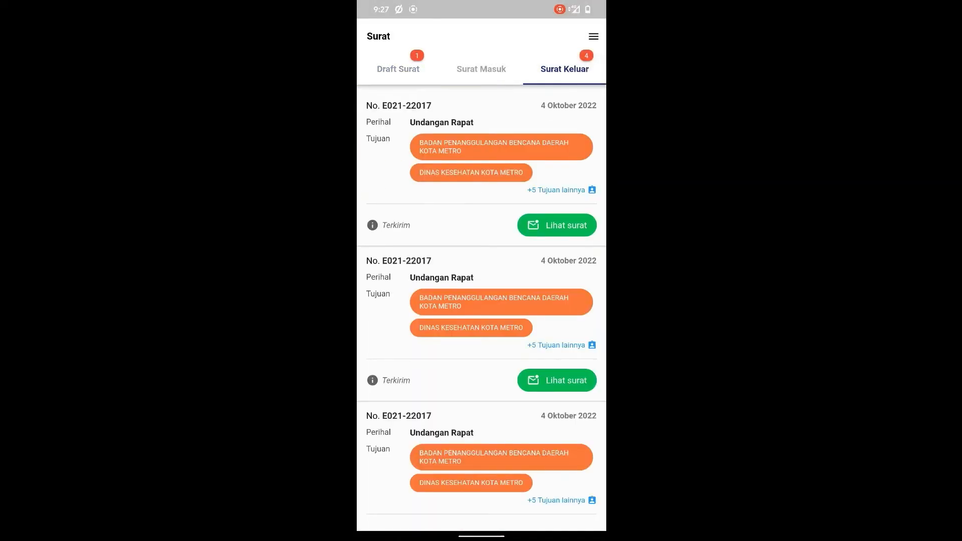
left_click(553, 224)
left_click(481, 502)
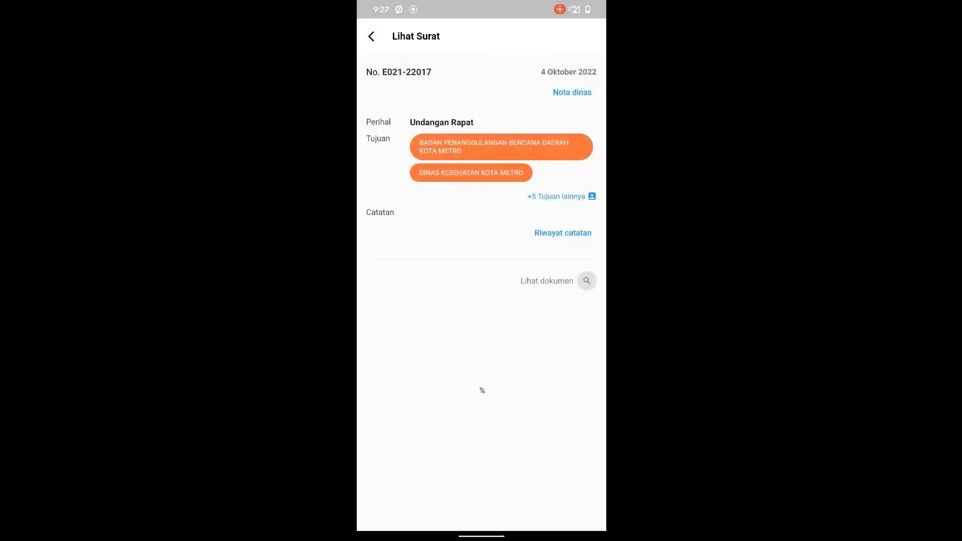
scroll(588, 270, "down", 1)
- View the signed letter's PDF and zoom in on its QR-code signature
left_click(587, 277)
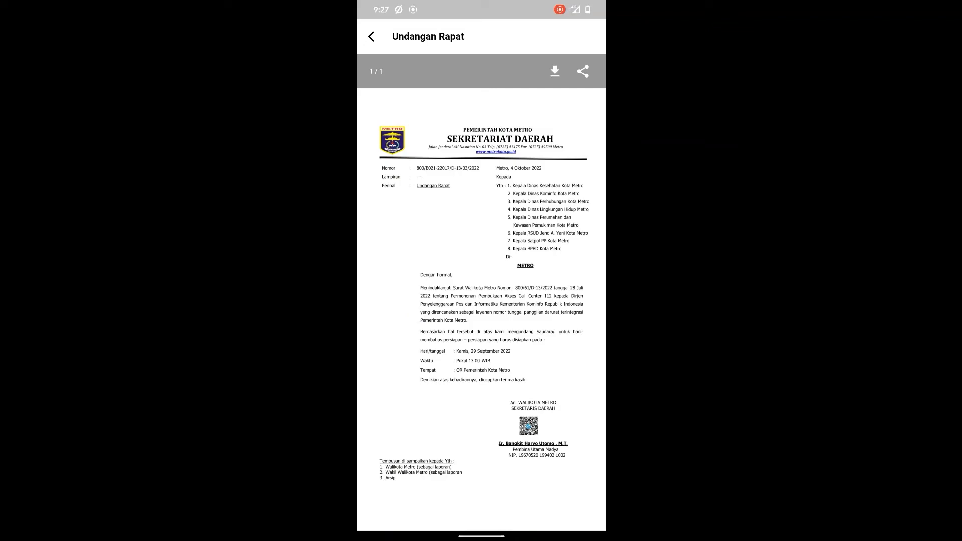
left_click(533, 425)
left_click(524, 429)
double_click(524, 429)
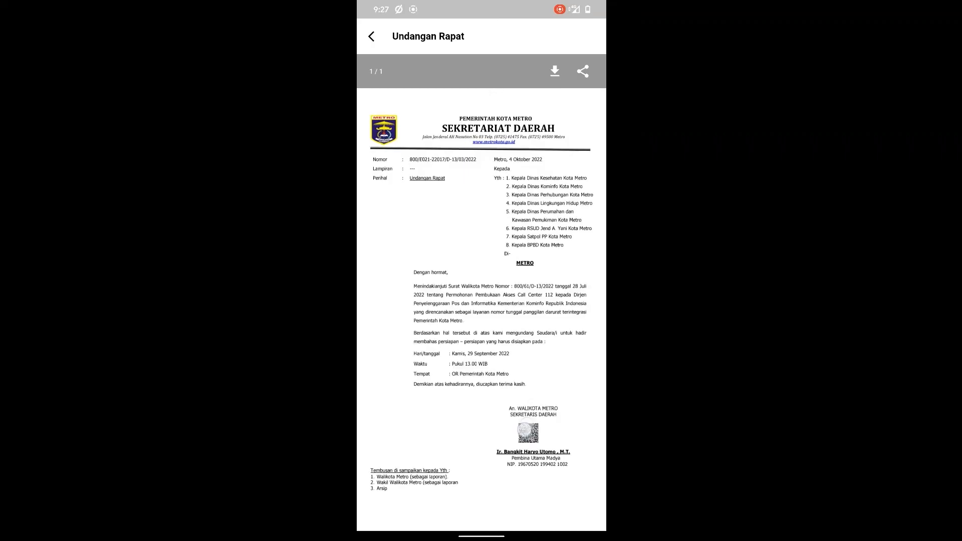